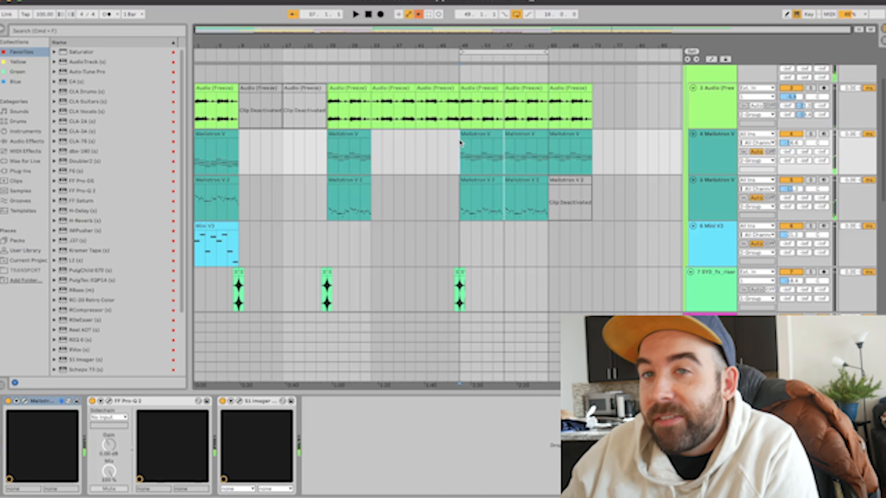
# Move the 16-bar loop region to the start of the song at bar 1.
pyautogui.scroll(2, 320, 122)
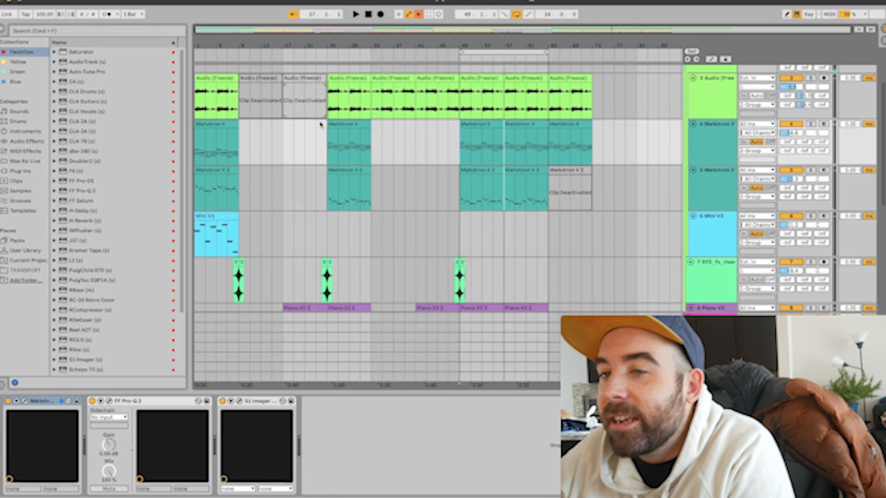
pyautogui.moveTo(478, 51); pyautogui.dragTo(153, 35)
pyautogui.scroll(-3, 295, 143)
pyautogui.scroll(6, 294, 143)
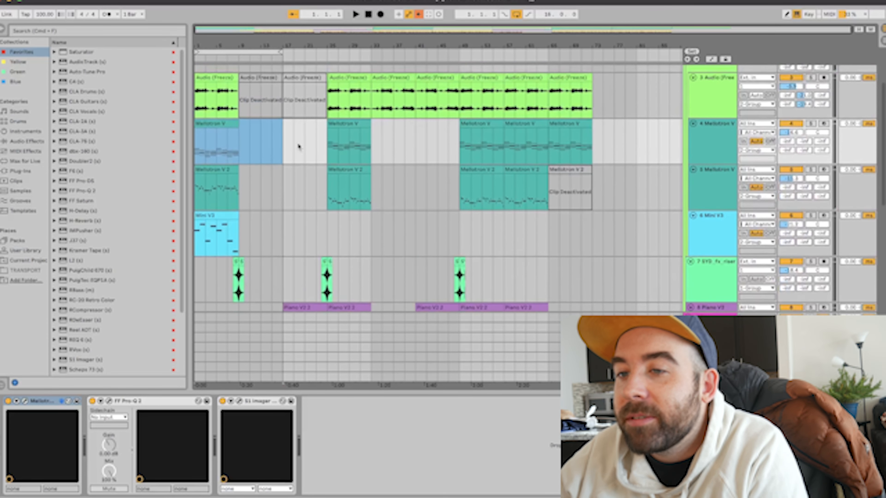
# Play the arrangement from bar 1 and review its tracks through the intro.
pyautogui.click(197, 135)
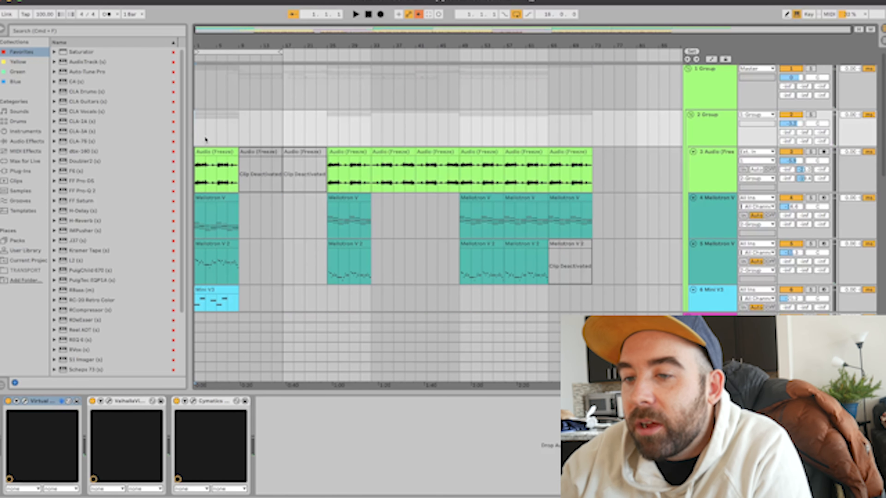
pyautogui.scroll(-2, 205, 140)
pyautogui.press('space')
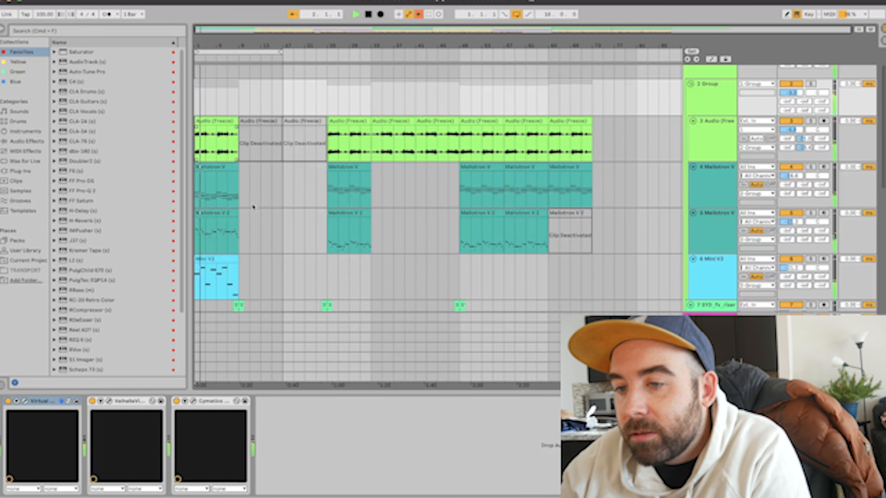
pyautogui.scroll(-10, 258, 227)
pyautogui.scroll(7, 260, 225)
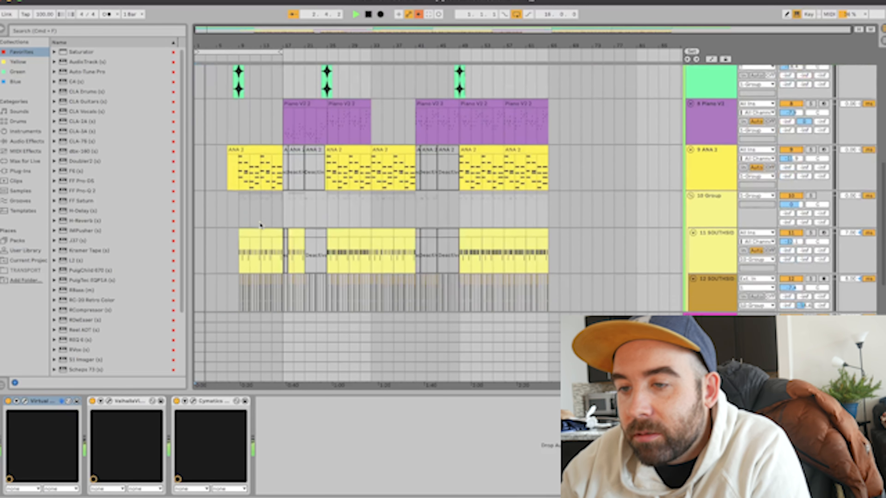
pyautogui.scroll(4, 261, 225)
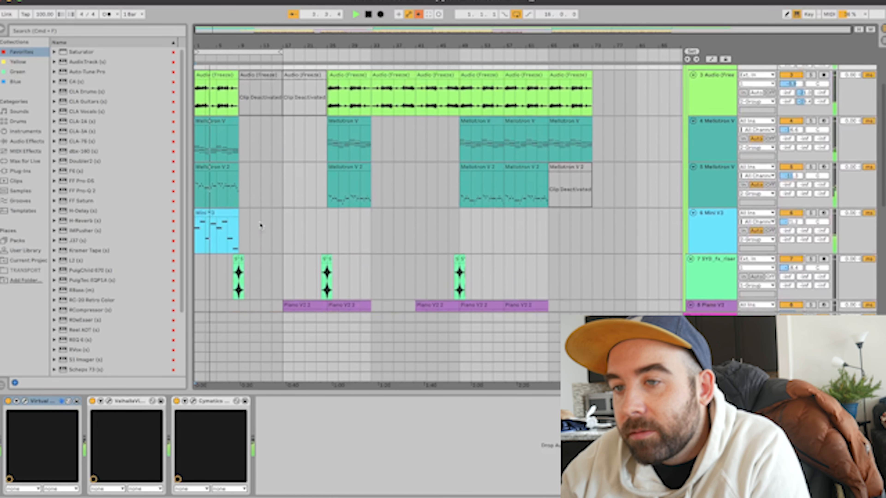
pyautogui.moveTo(244, 45); pyautogui.dragTo(293, 45)
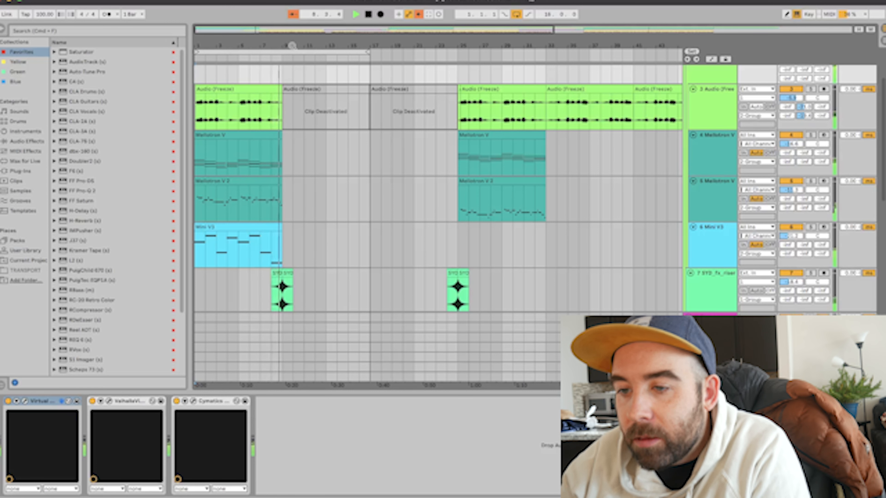
pyautogui.press('space')
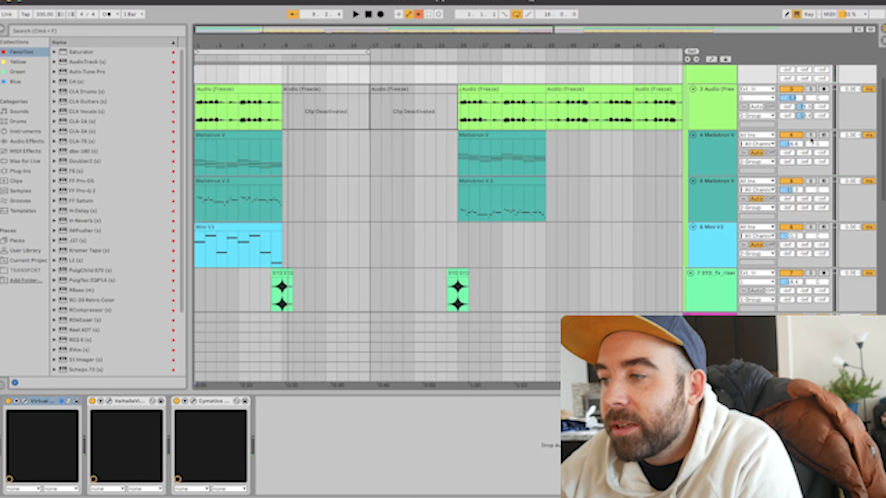
# Solo the Mellotron V track 4 and examine the chord notes of its opening clip.
pyautogui.doubleClick(263, 140)
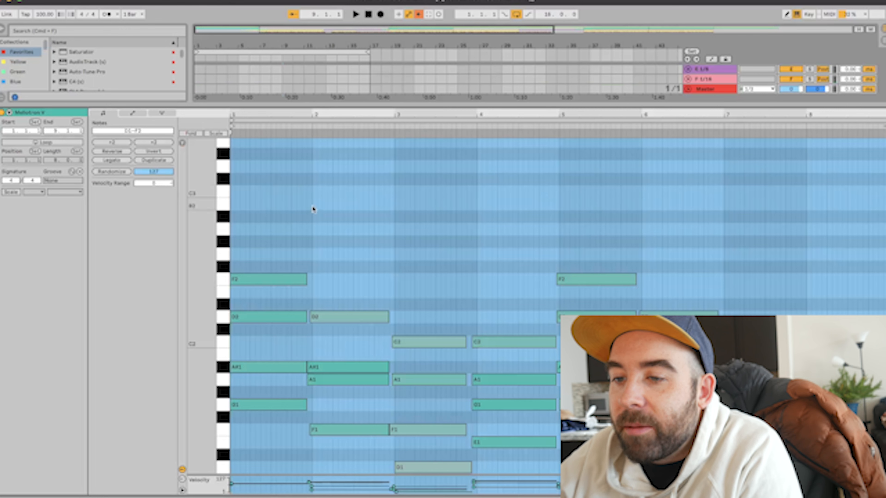
pyautogui.press('alt+super+l')
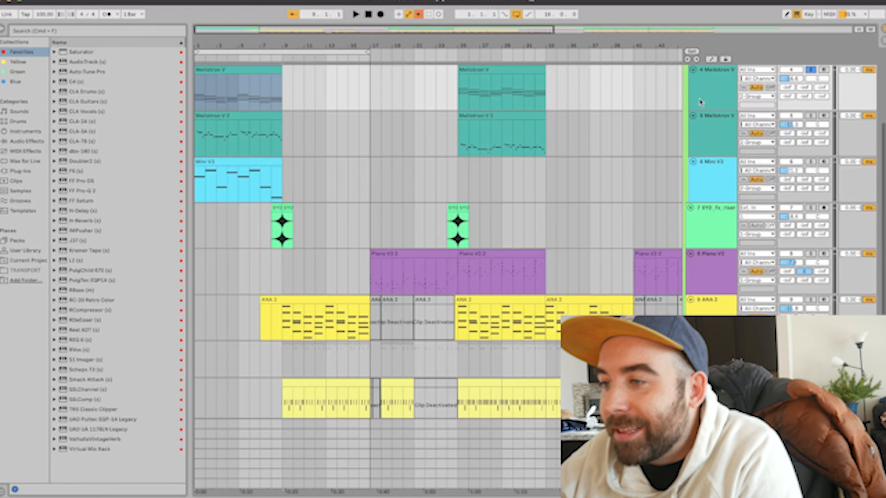
# Inspect the Mellotron V, FF Pro-Q 2 and S1 Imager plug-in settings on track 4.
pyautogui.doubleClick(698, 89)
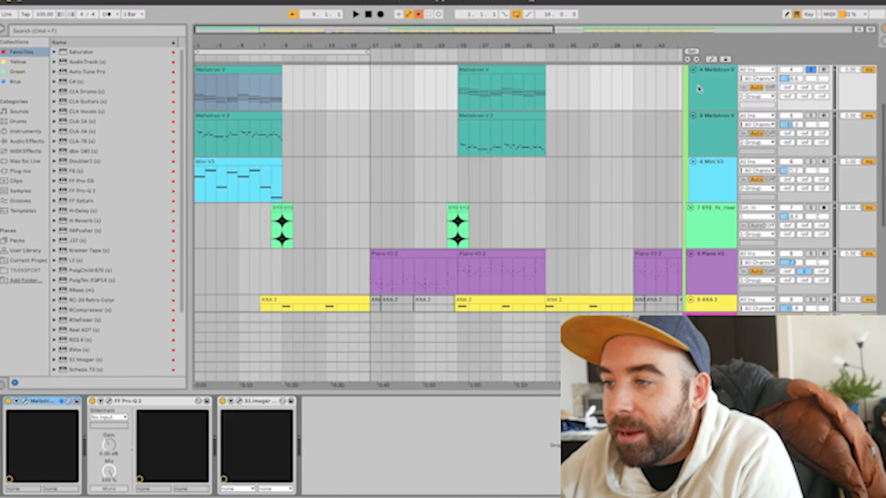
pyautogui.click(24, 402)
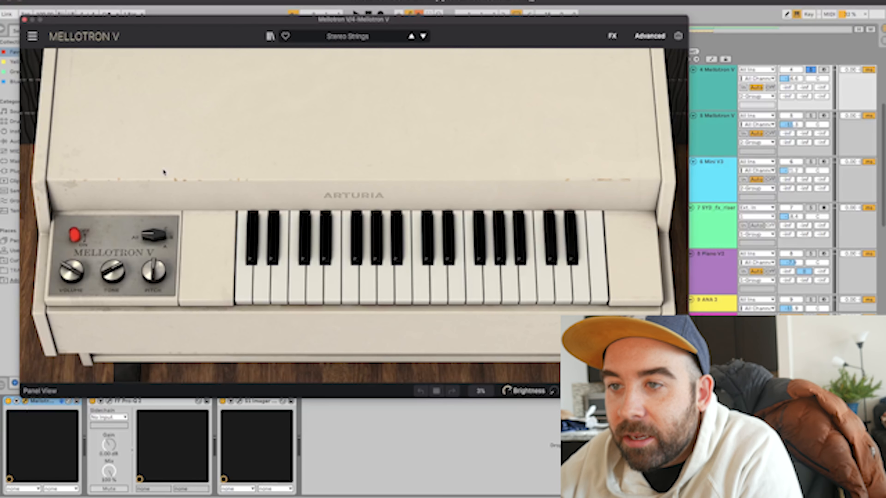
pyautogui.click(23, 20)
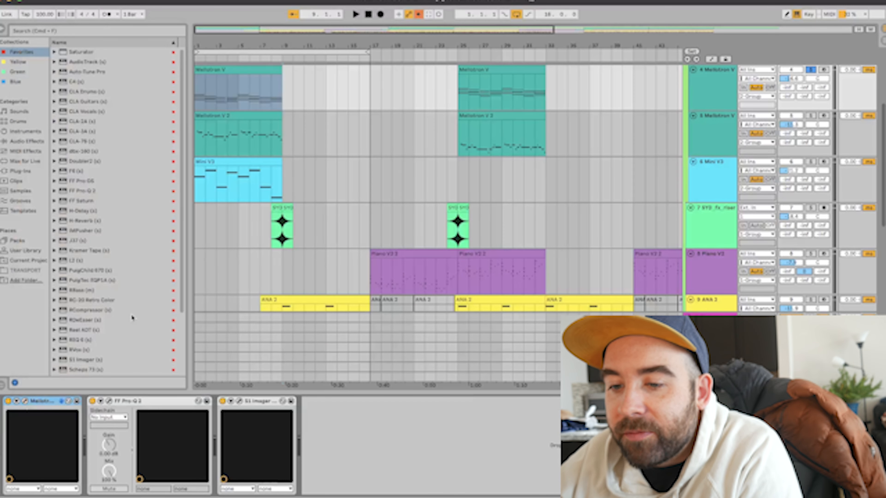
pyautogui.click(109, 401)
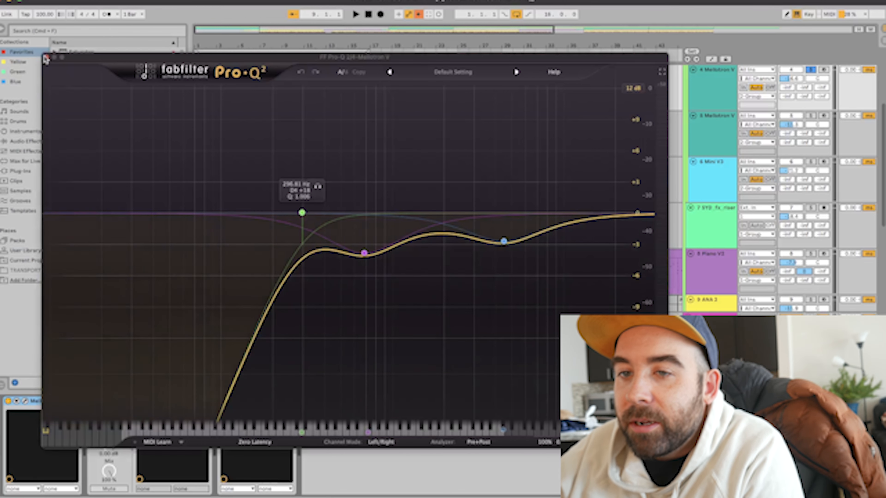
pyautogui.click(46, 58)
pyautogui.click(238, 402)
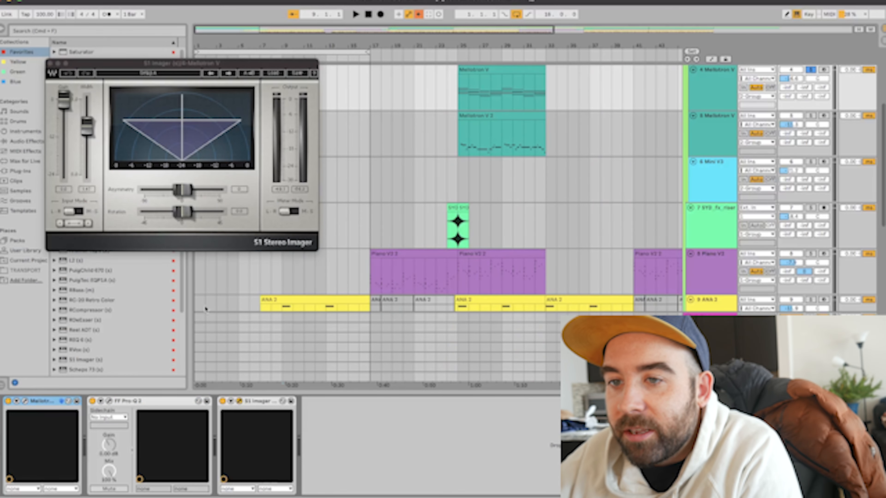
pyautogui.click(50, 63)
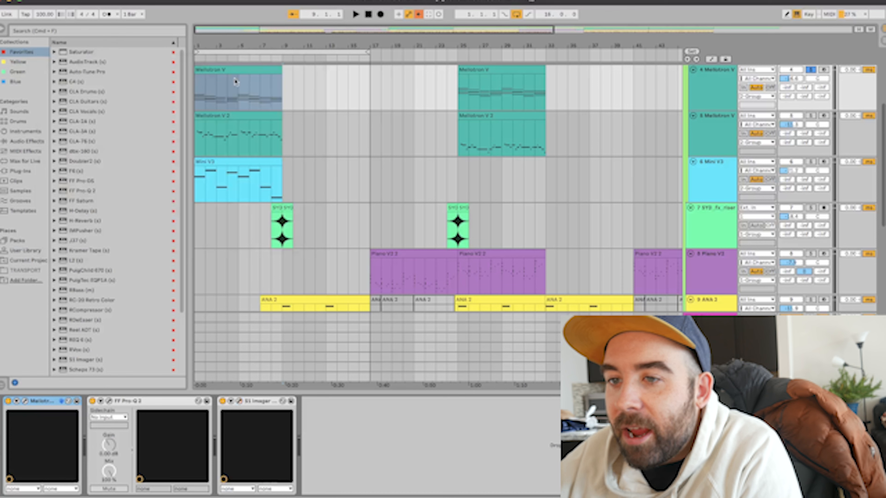
# Play the opening Mellotron V clip on track 4 from bar 1 while following its chord notes.
pyautogui.click(195, 88)
pyautogui.press('space')
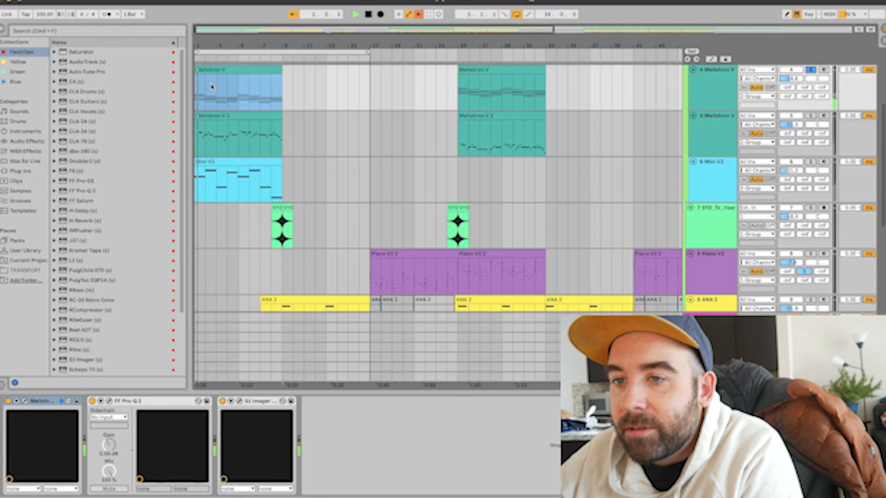
pyautogui.doubleClick(213, 71)
pyautogui.scroll(-5, 302, 249)
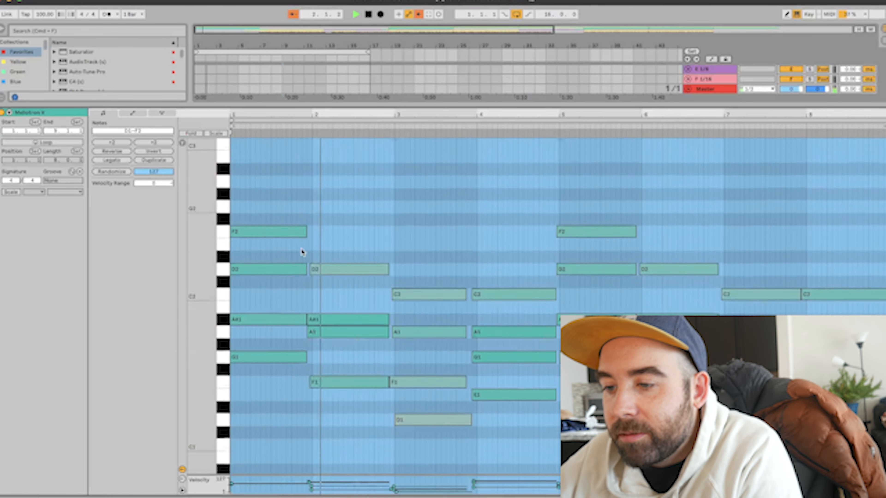
pyautogui.click(500, 299)
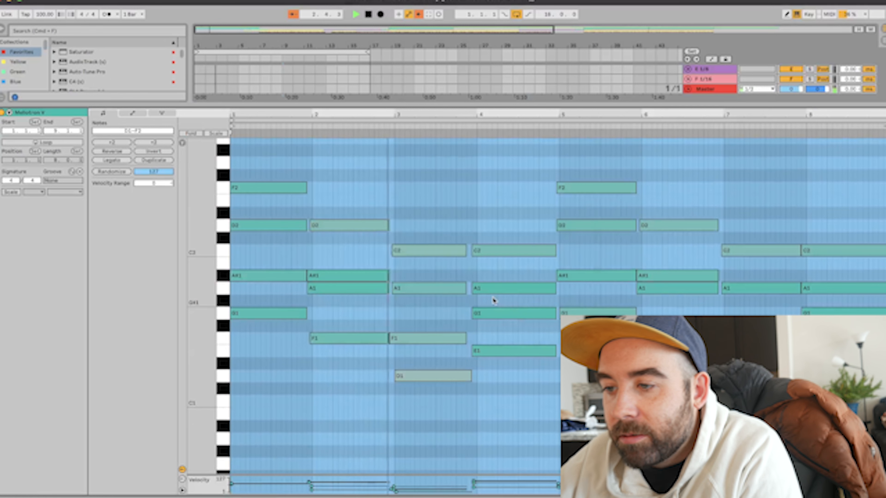
pyautogui.click(382, 488)
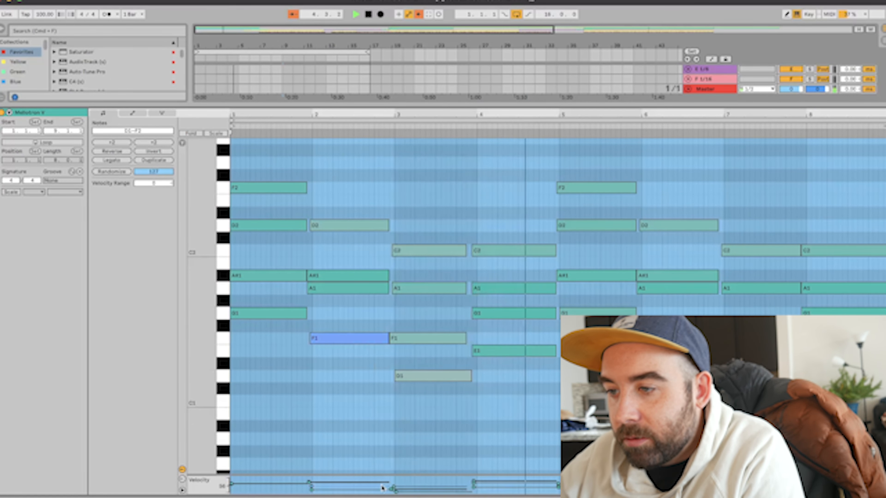
pyautogui.press('space')
pyautogui.click(382, 488)
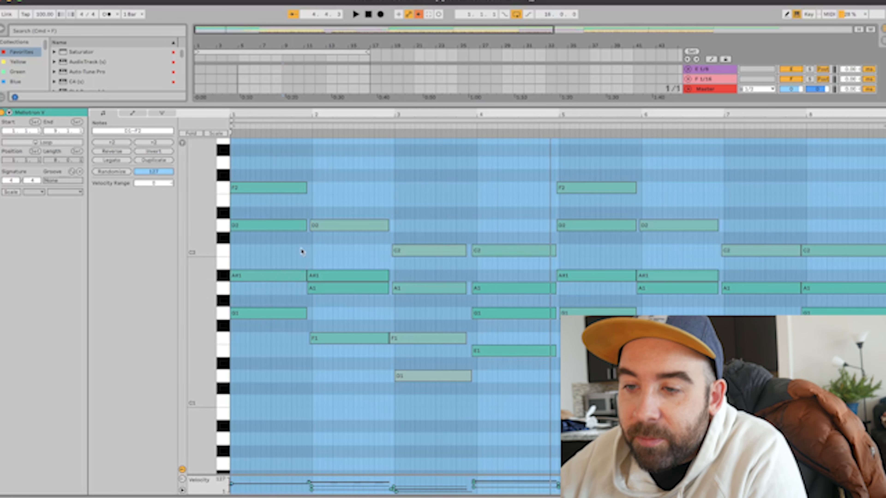
# Select and listen to the first chord of the Mellotron V clip, then return to the arrangement.
pyautogui.click(296, 185)
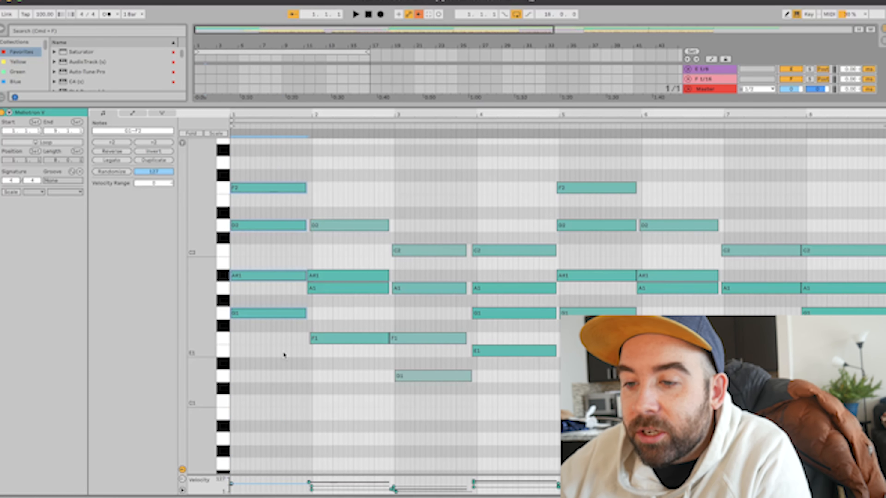
pyautogui.press('space')
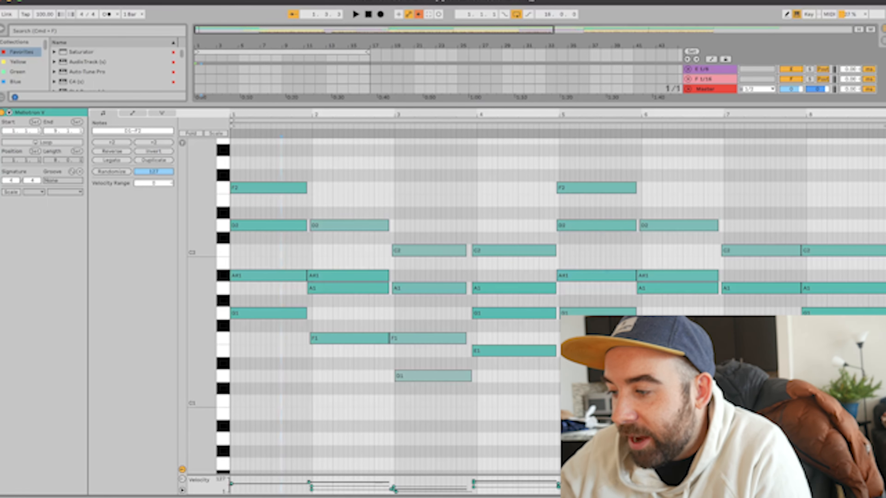
pyautogui.press('super+alt+l')
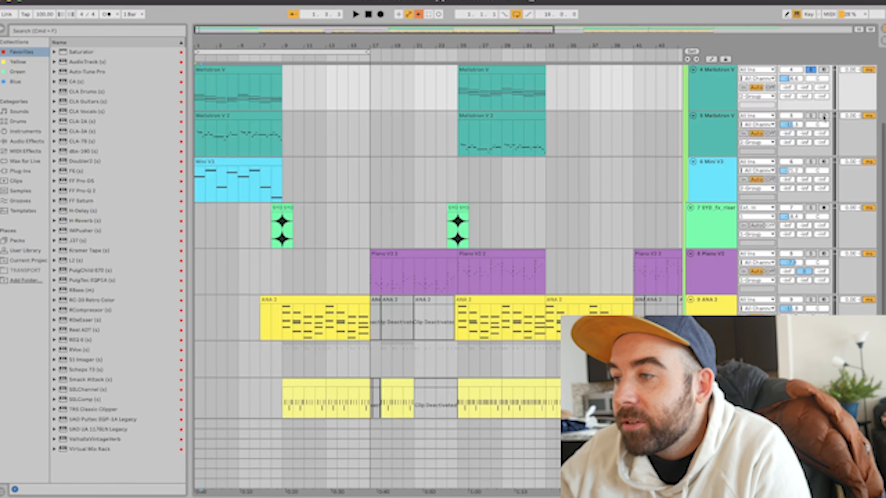
# Solo the Mellotron V track 5 and examine the melody notes of its opening clip.
pyautogui.click(811, 115)
pyautogui.click(234, 121)
pyautogui.doubleClick(231, 117)
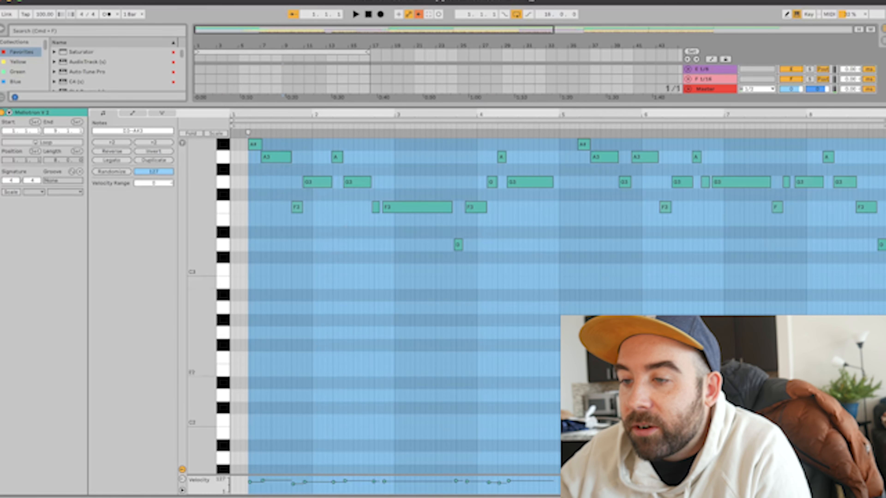
pyautogui.click(844, 182)
pyautogui.press('super+alt+l')
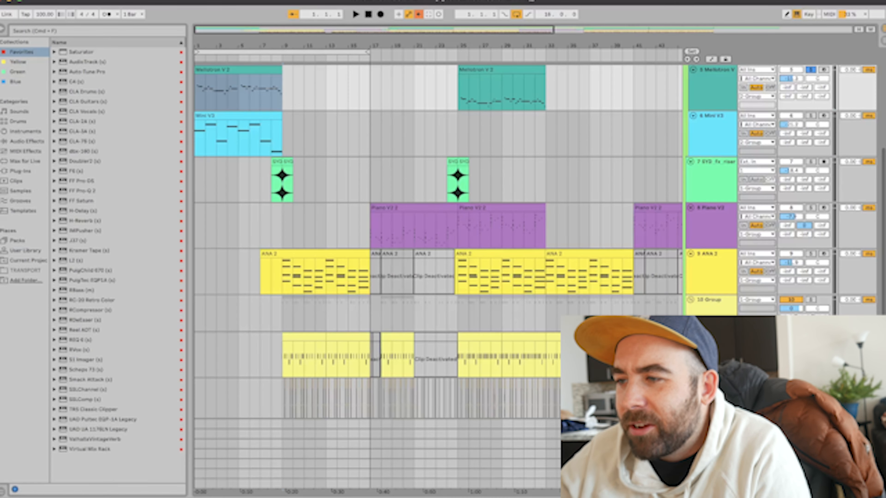
# Inspect the instrument preset of the Mellotron V on track 5.
pyautogui.doubleClick(701, 90)
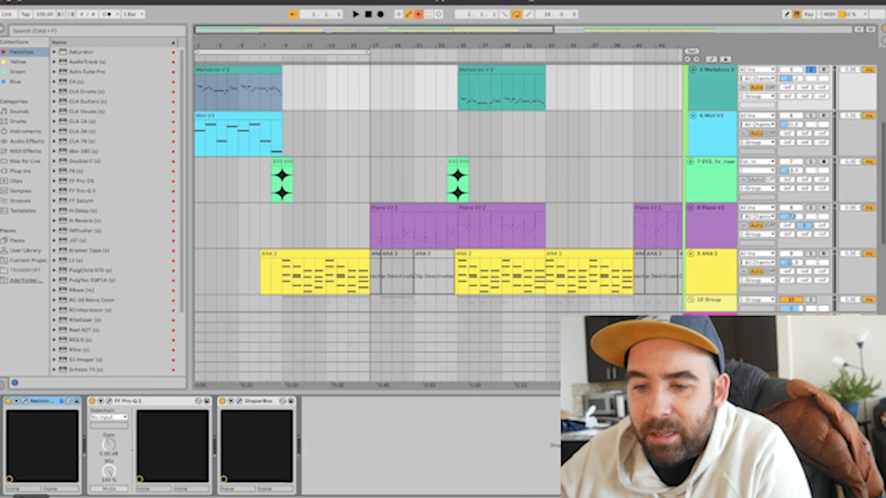
pyautogui.click(25, 401)
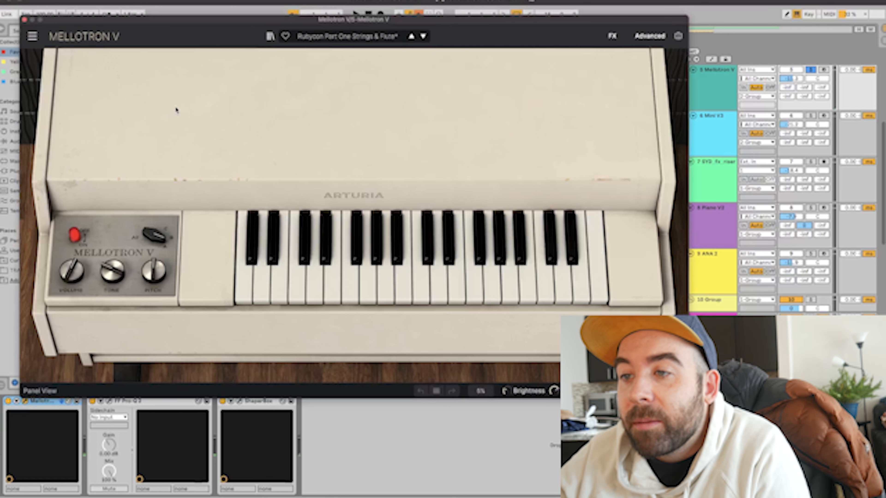
pyautogui.click(24, 19)
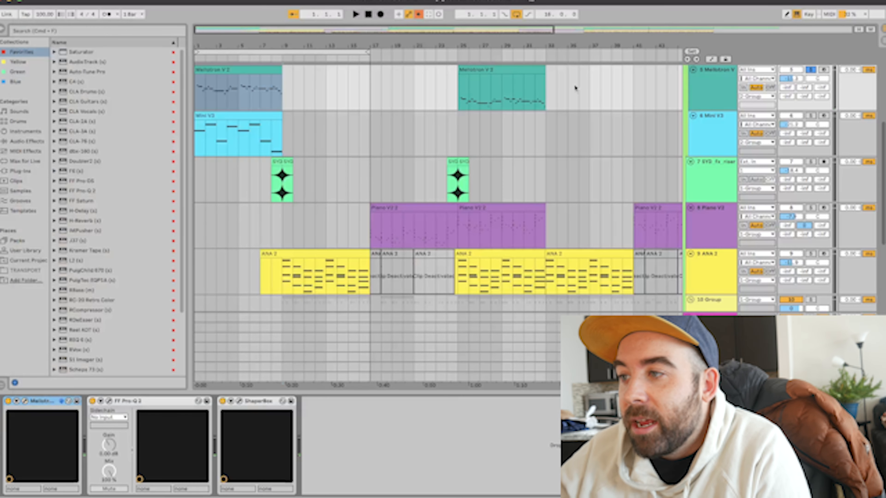
# Add track 4 to the soloed track 5 during playback to hear both Mellotron V parts together.
pyautogui.scroll(3, 575, 88)
pyautogui.press('space')
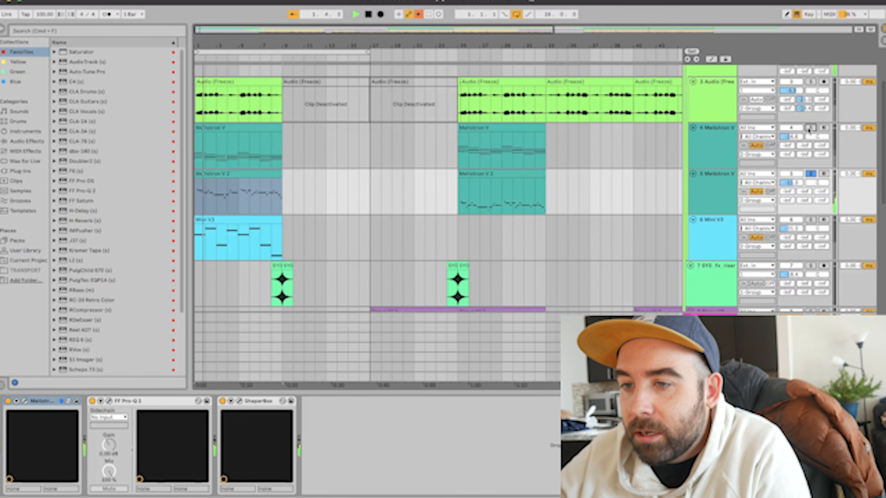
pyautogui.keyDown('super'); pyautogui.click(810, 130); pyautogui.keyUp('super')
pyautogui.press('space')
# Inspect the FF Pro-Q 2 equalizer curve and the ShaperBox pan settings on track 5.
pyautogui.click(712, 187)
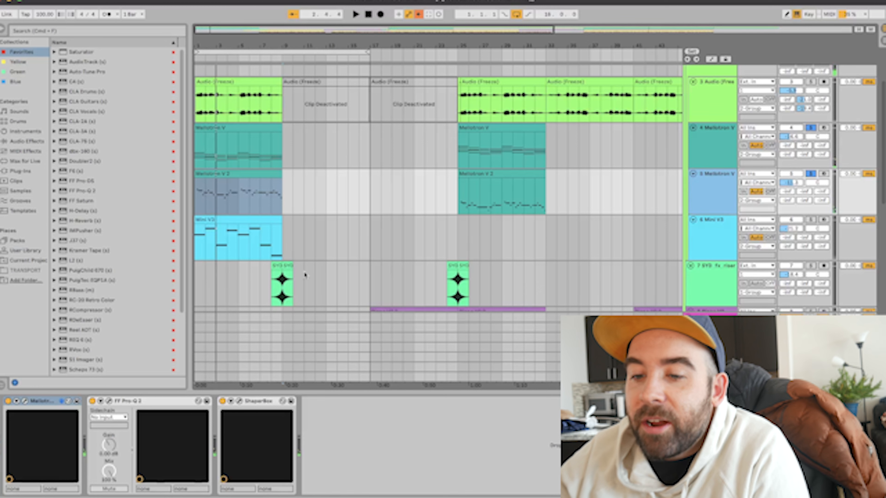
pyautogui.click(109, 401)
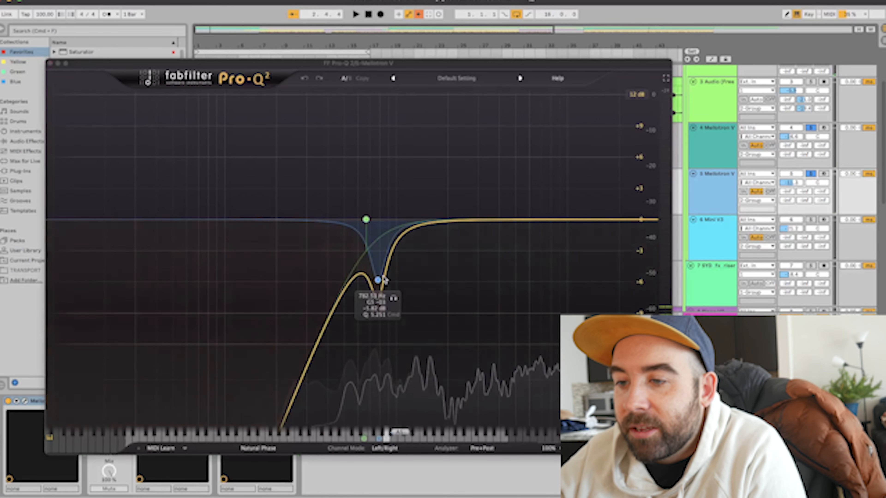
pyautogui.click(51, 64)
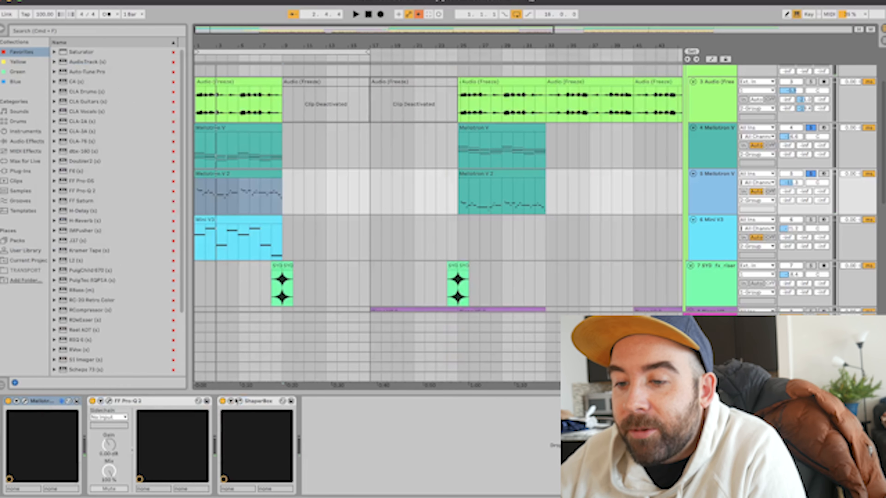
pyautogui.click(239, 401)
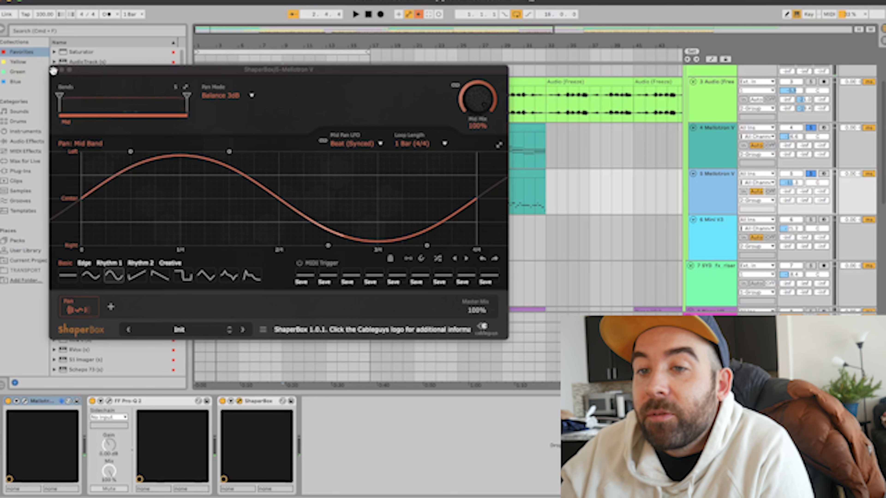
pyautogui.click(54, 70)
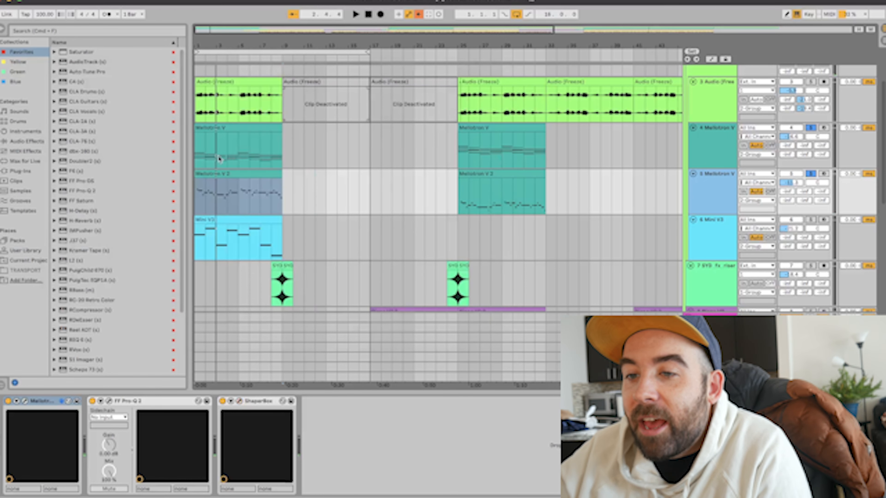
# Play the two soloed Mellotron V tracks together from the start of the arrangement.
pyautogui.click(196, 164)
pyautogui.press('space')
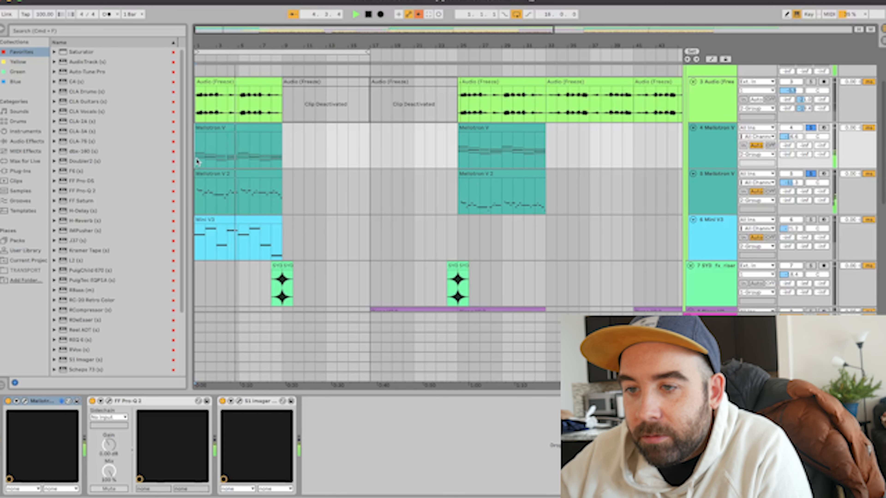
pyautogui.press('space')
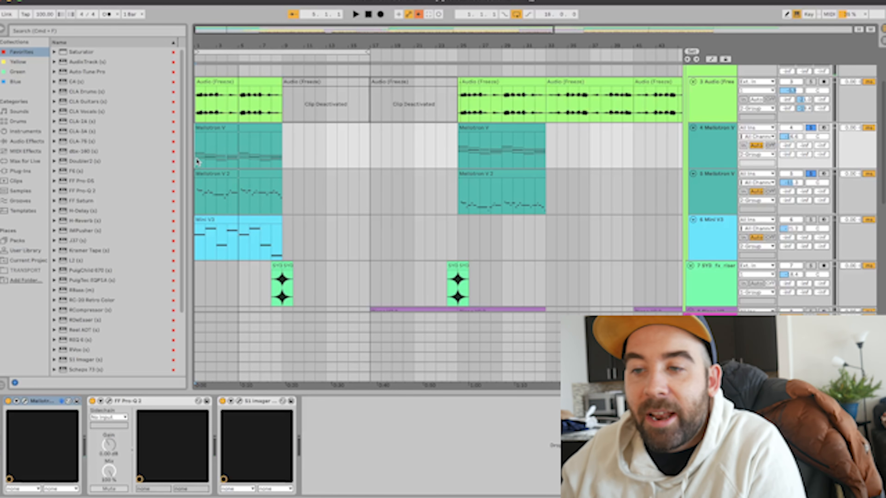
# Examine the bass notes of the opening Mini V3 clip on track 6.
pyautogui.scroll(-3, 197, 161)
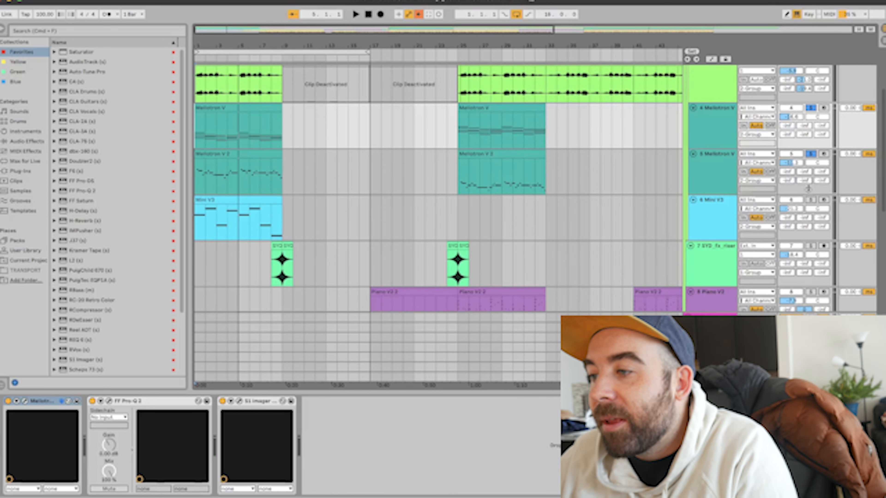
pyautogui.doubleClick(257, 199)
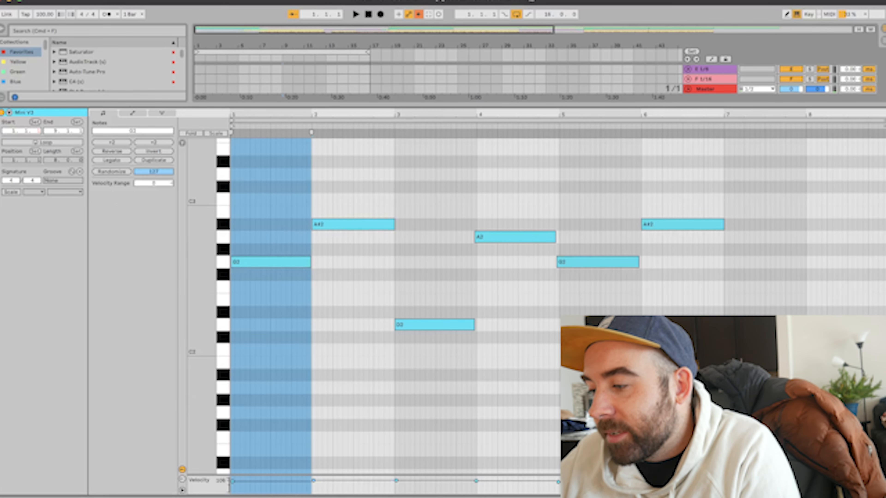
pyautogui.press('super+alt+l')
# Inspect the Mini V3 instrument preset and the Virtual Mix Rack effect chain on track 6.
pyautogui.doubleClick(714, 102)
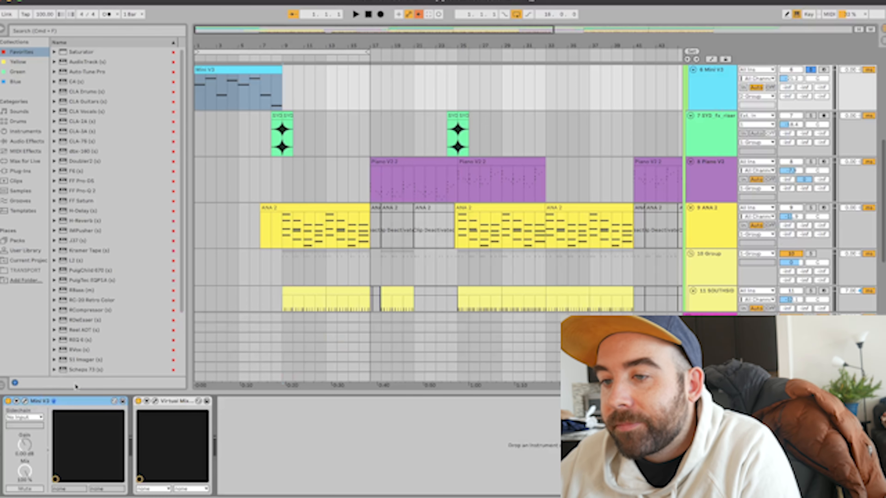
pyautogui.click(24, 401)
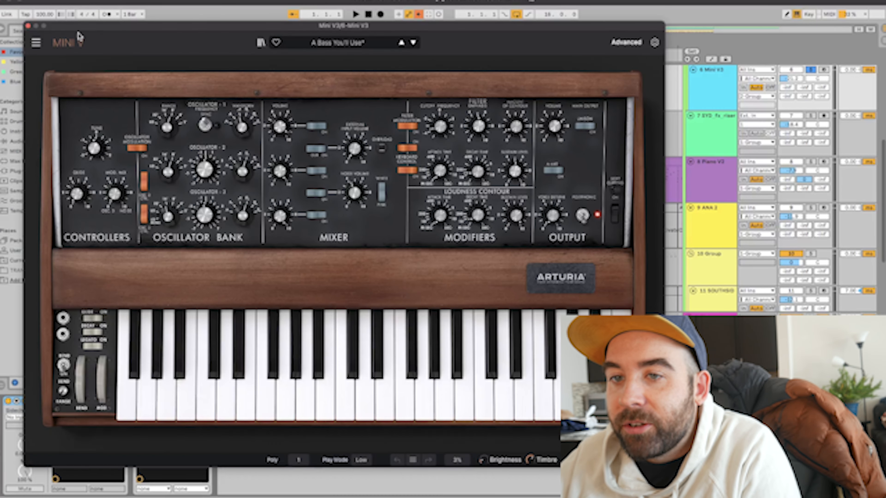
pyautogui.click(28, 26)
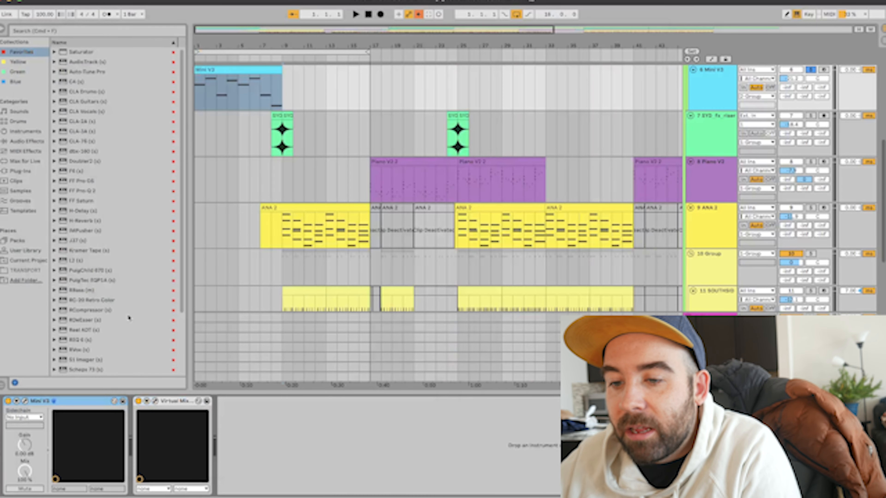
pyautogui.click(156, 401)
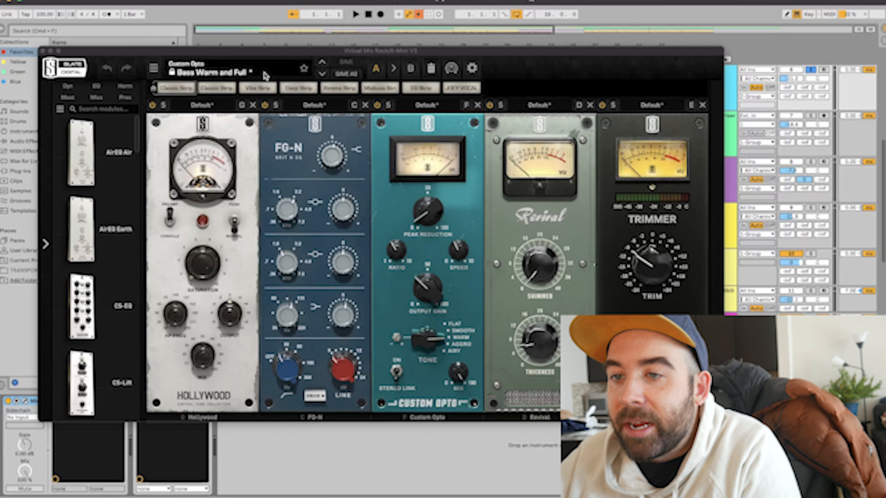
pyautogui.click(42, 51)
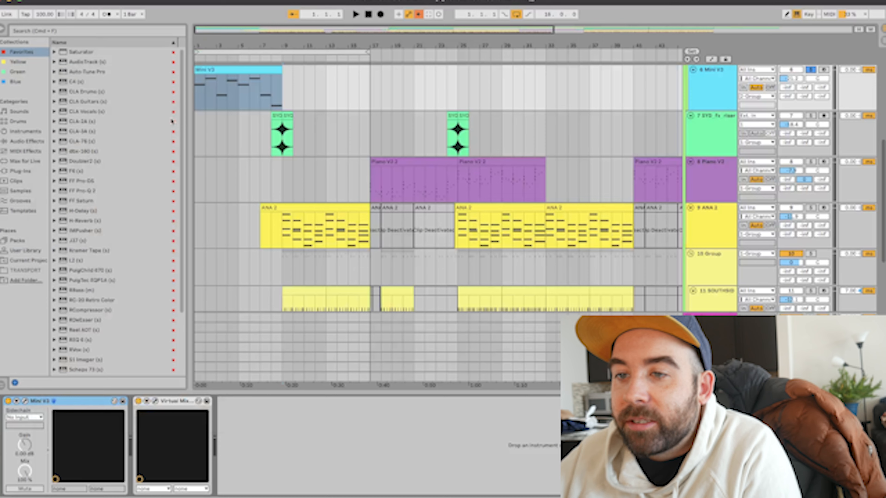
# Play the Mini V3 bass together with the Mellotron V parts from the start of the arrangement.
pyautogui.scroll(2, 206, 126)
pyautogui.click(195, 96)
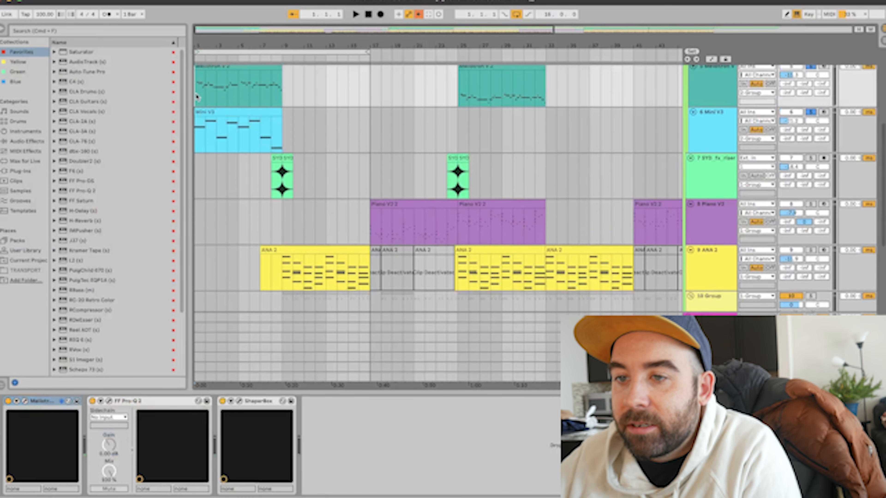
pyautogui.press('space')
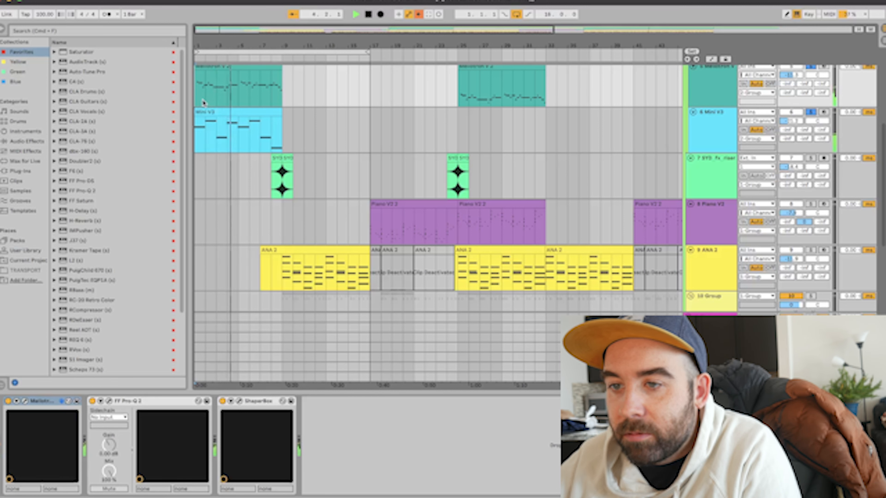
pyautogui.press('space')
# Solo the whole 2 Group in place of the individual Mellotron V and Mini V3 solos.
pyautogui.scroll(10, 203, 102)
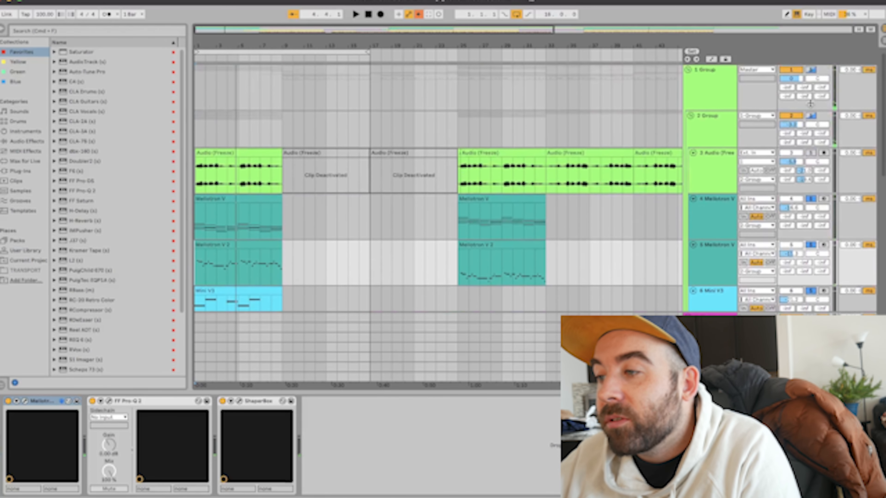
pyautogui.click(811, 116)
pyautogui.click(810, 199)
pyautogui.click(810, 245)
pyautogui.scroll(-4, 604, 151)
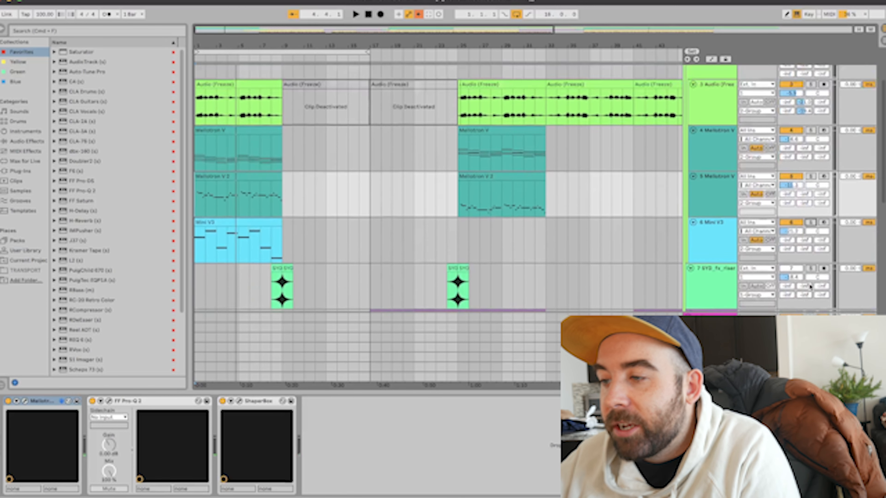
# Play the soloed 2 Group from the start and display the devices of the frozen audio track 3.
pyautogui.scroll(4, 604, 151)
pyautogui.click(199, 124)
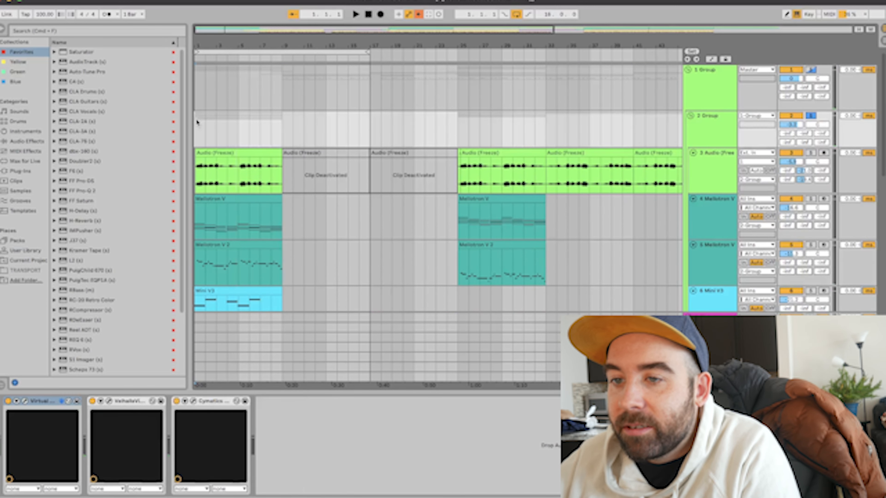
pyautogui.press('space')
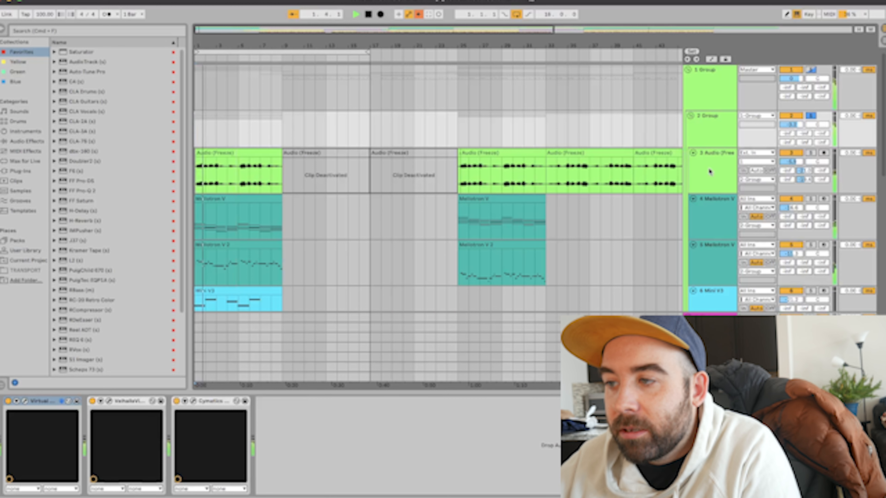
pyautogui.click(483, 236)
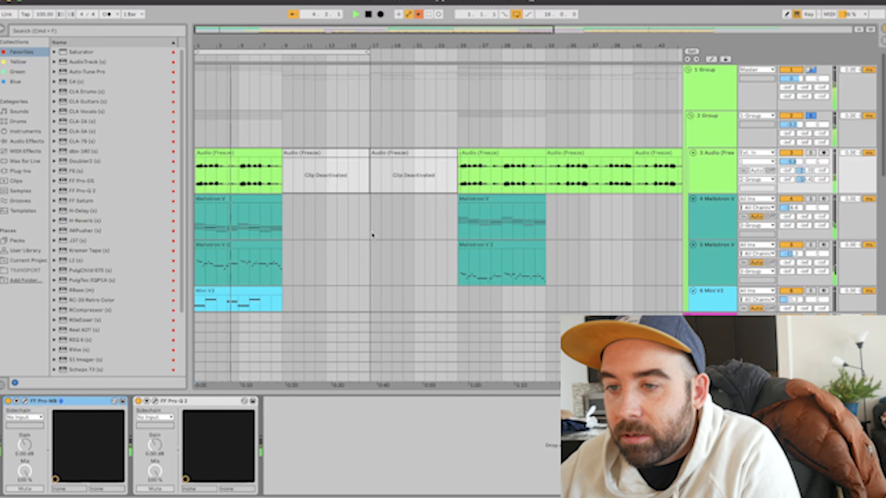
pyautogui.press('space')
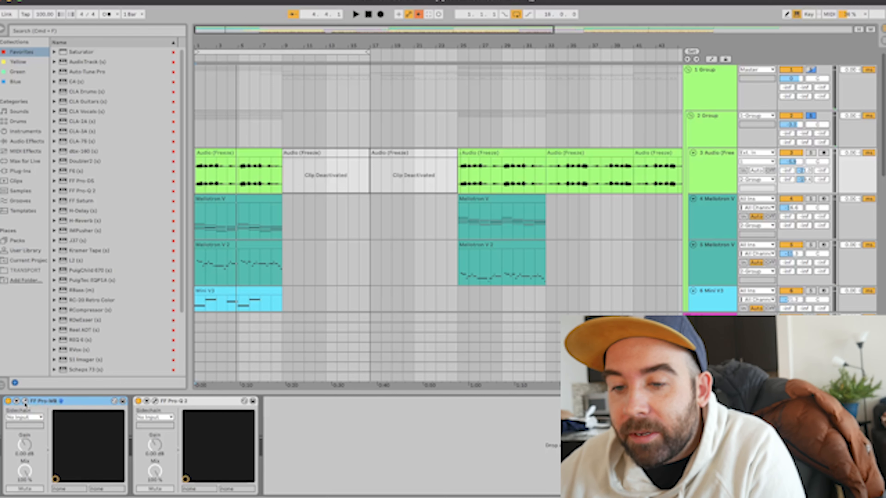
# Inspect the FF Pro-MB band on track 3 during playback.
pyautogui.click(25, 401)
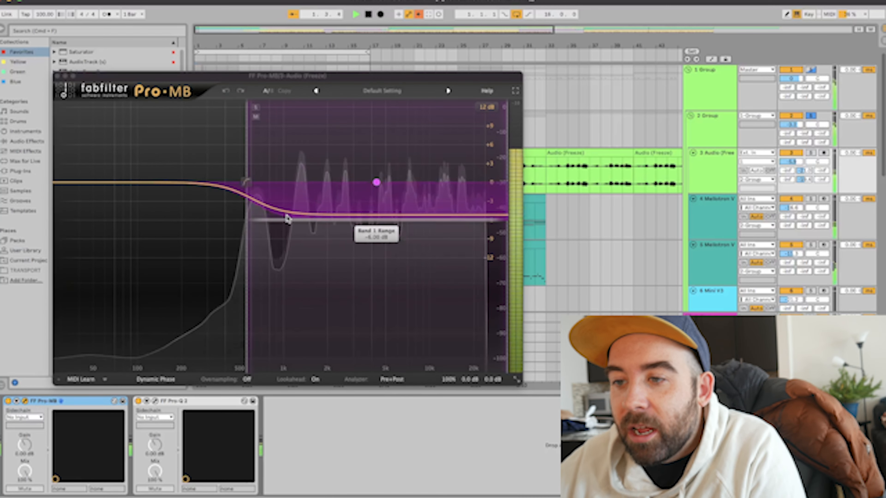
pyautogui.press('space')
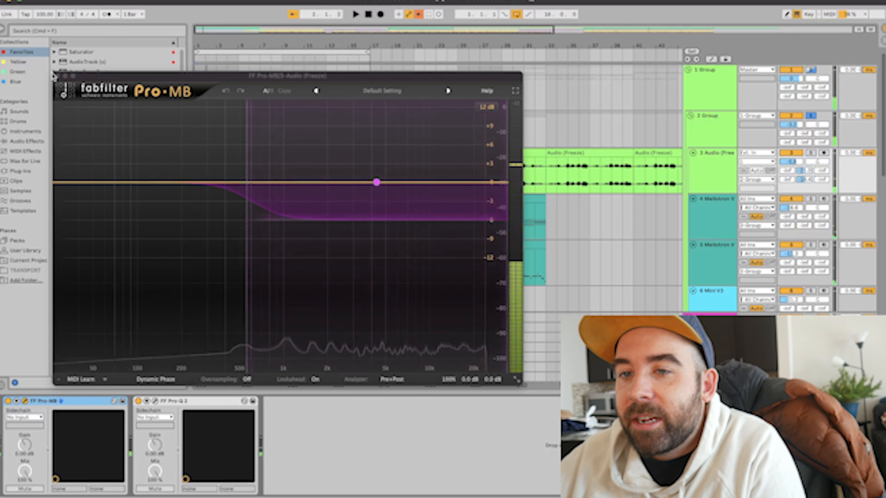
pyautogui.click(57, 75)
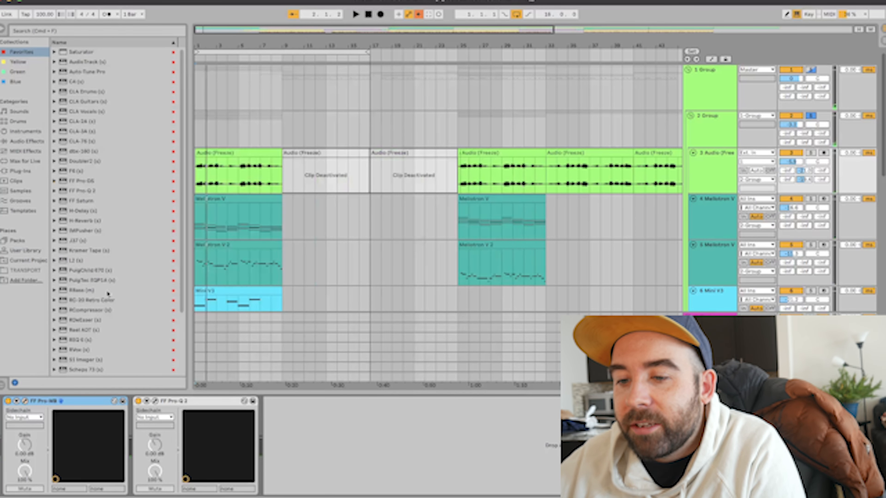
# Inspect the FF Pro-Q 2 low-cut curve on track 3 during playback.
pyautogui.click(155, 401)
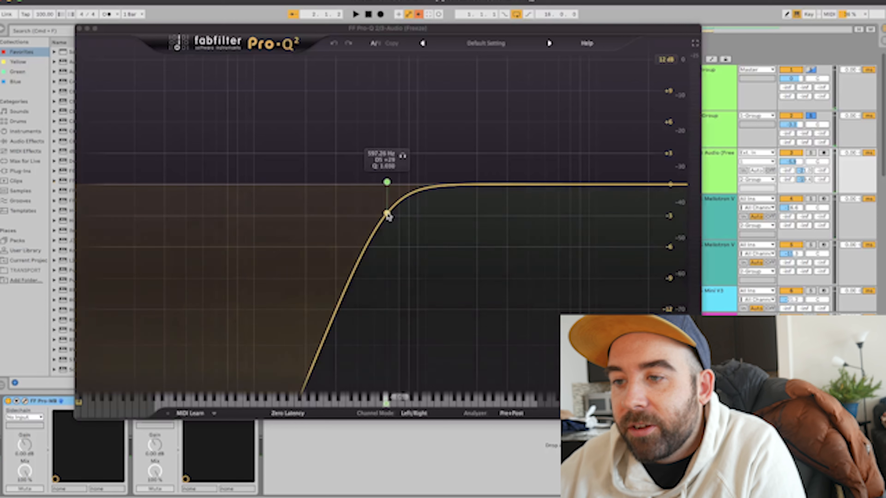
pyautogui.press('space')
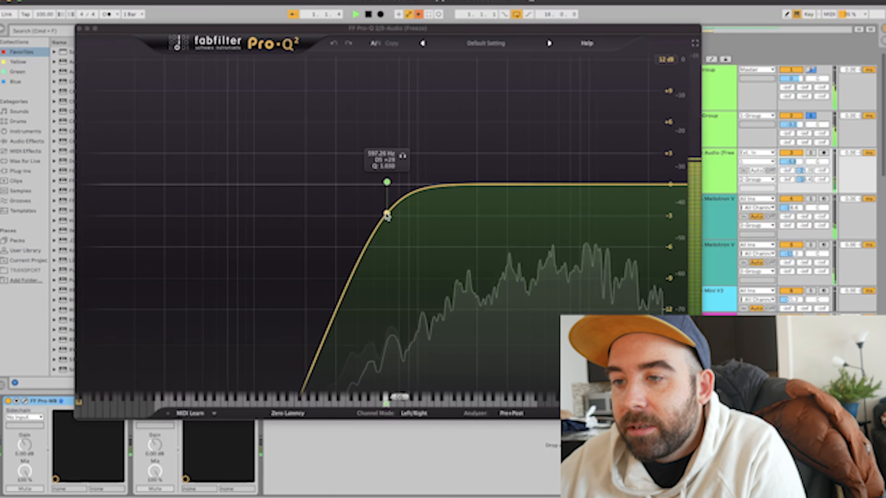
pyautogui.click(80, 28)
pyautogui.press('space')
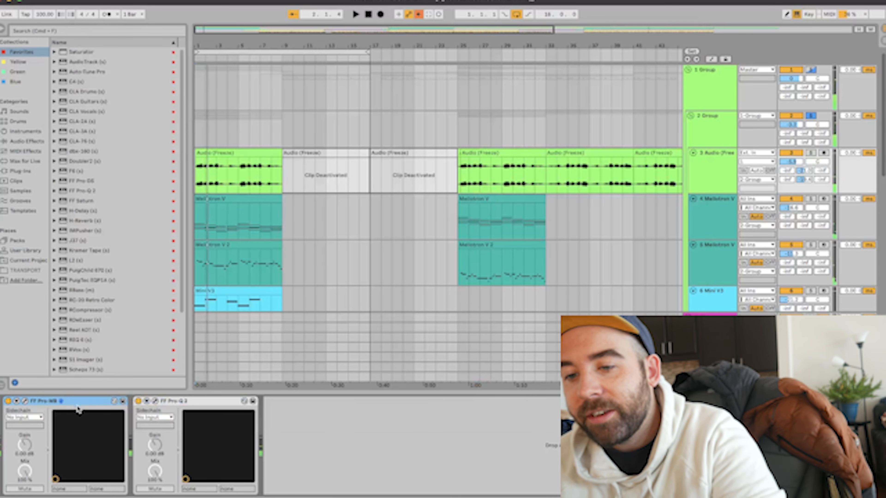
# Compare track 3 with its FF Pro-MB and FF Pro-Q 2 bypassed and re-enabled during playback.
pyautogui.click(172, 403)
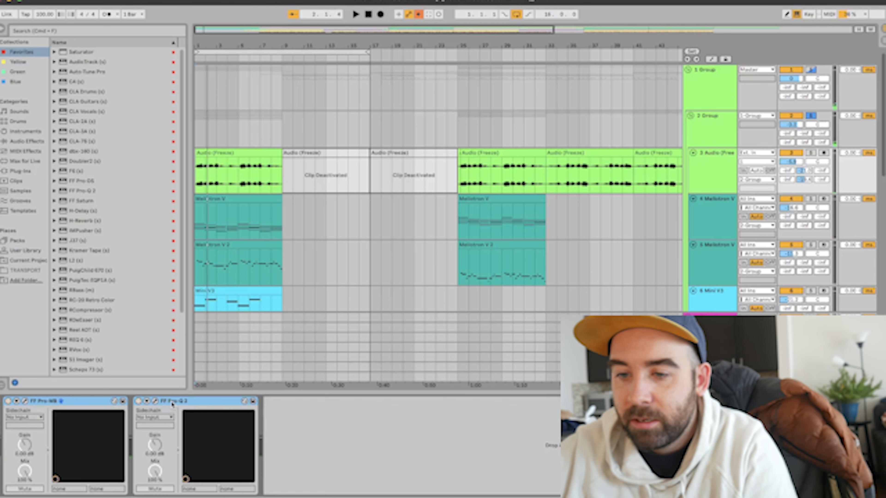
pyautogui.press('space')
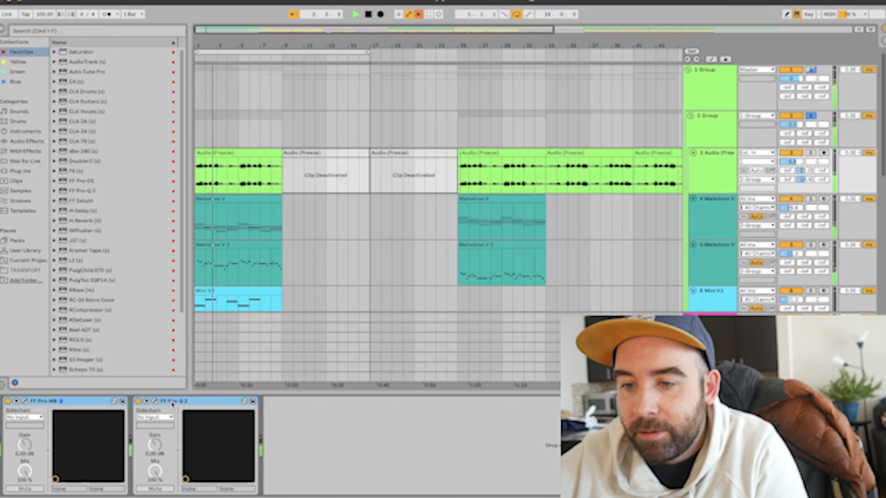
pyautogui.press('space')
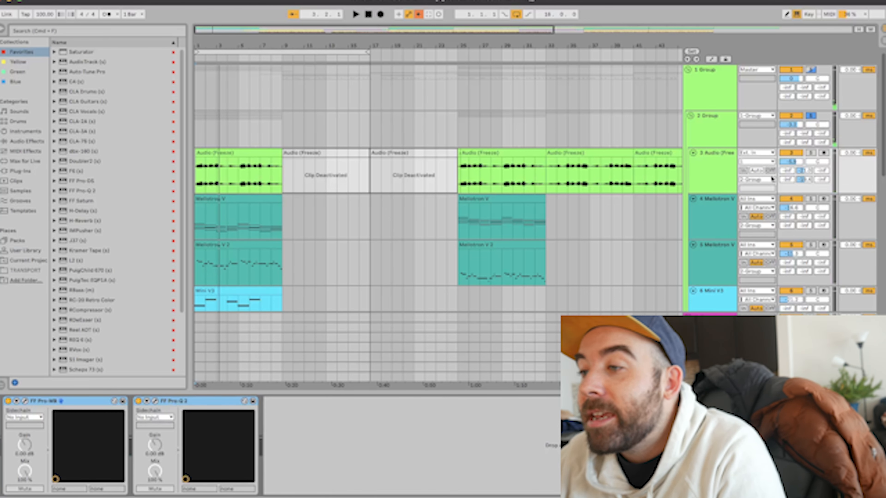
# Compare the 2 Group with all three of its effects bypassed and re-enabled during playback.
pyautogui.click(715, 141)
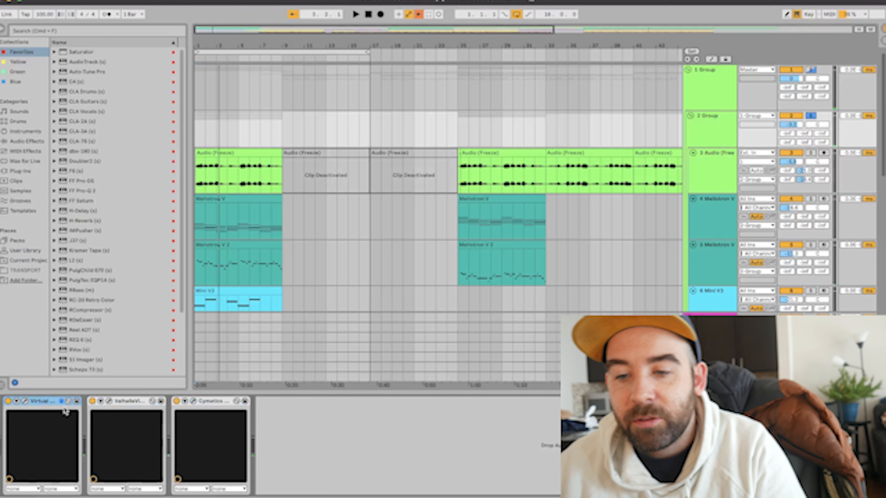
pyautogui.keyDown('shift'); pyautogui.click(214, 404); pyautogui.keyUp('shift')
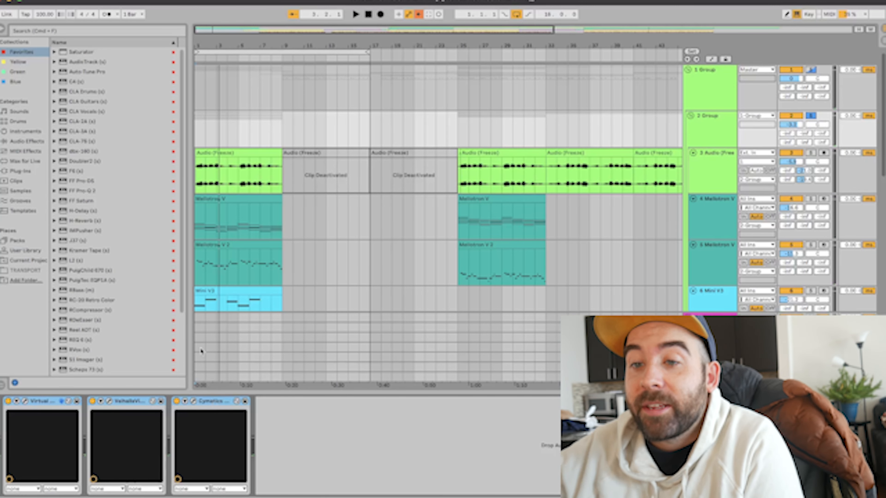
pyautogui.press('0')
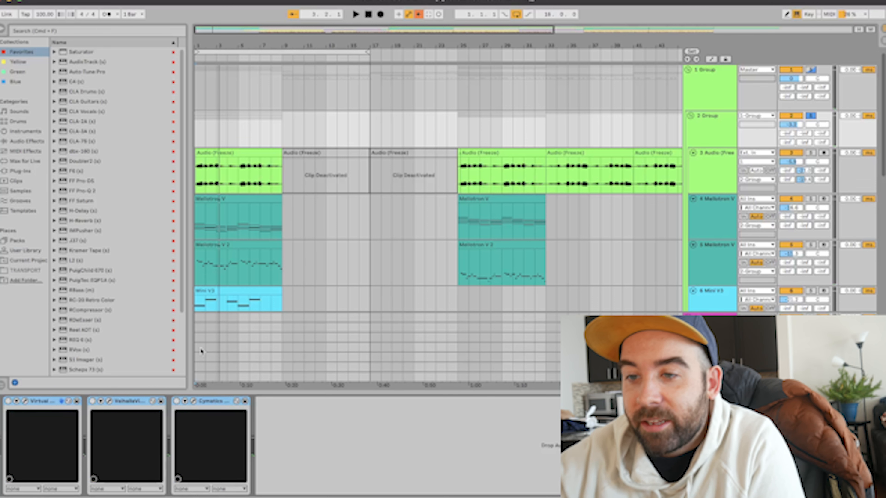
pyautogui.press('space')
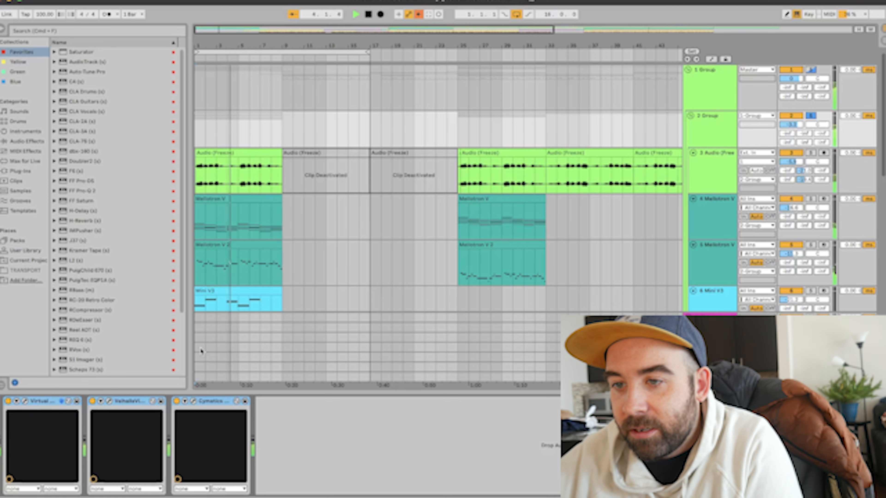
pyautogui.press('space')
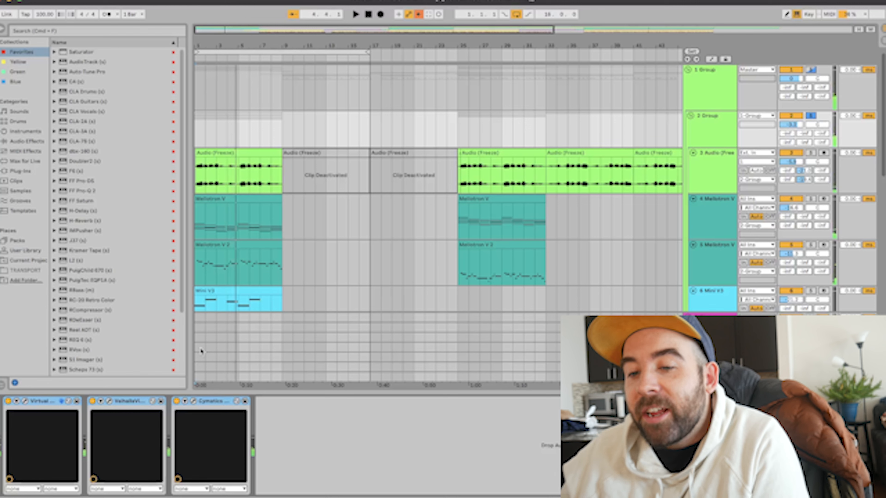
# Inspect the Virtual Mix Rack modules and the ValhallaVintageVerb settings on the 2 Group.
pyautogui.click(287, 451)
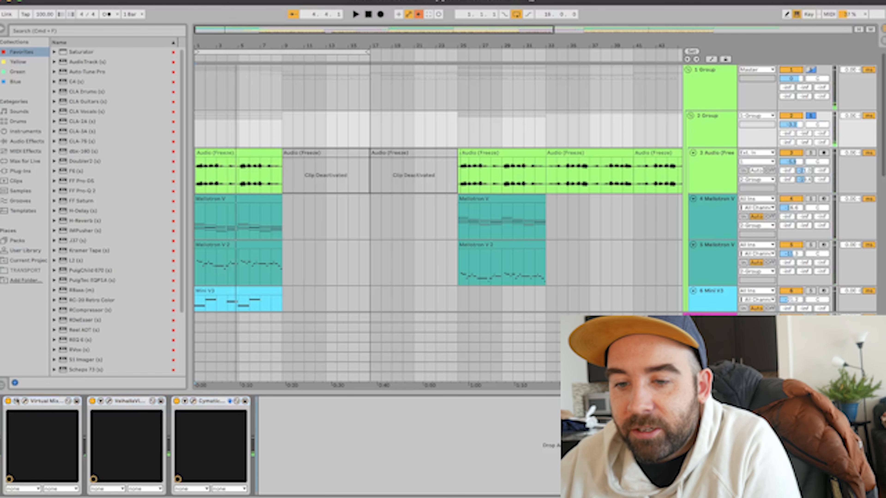
pyautogui.click(25, 401)
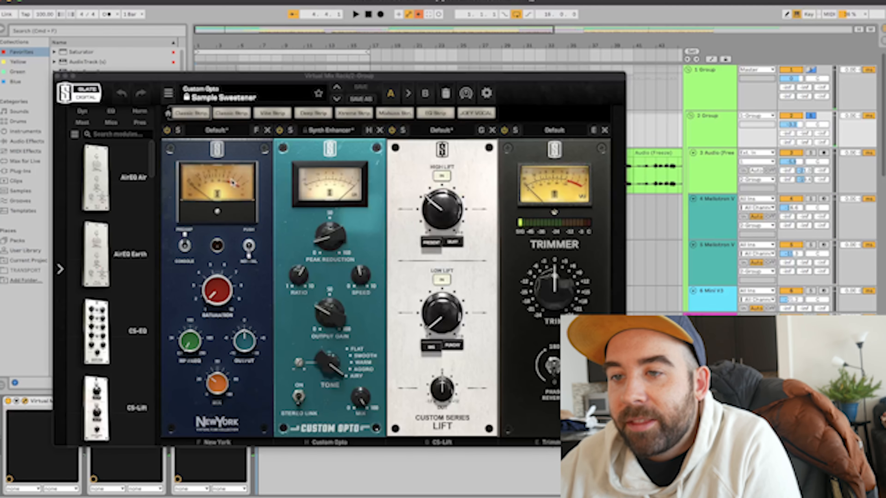
pyautogui.click(57, 76)
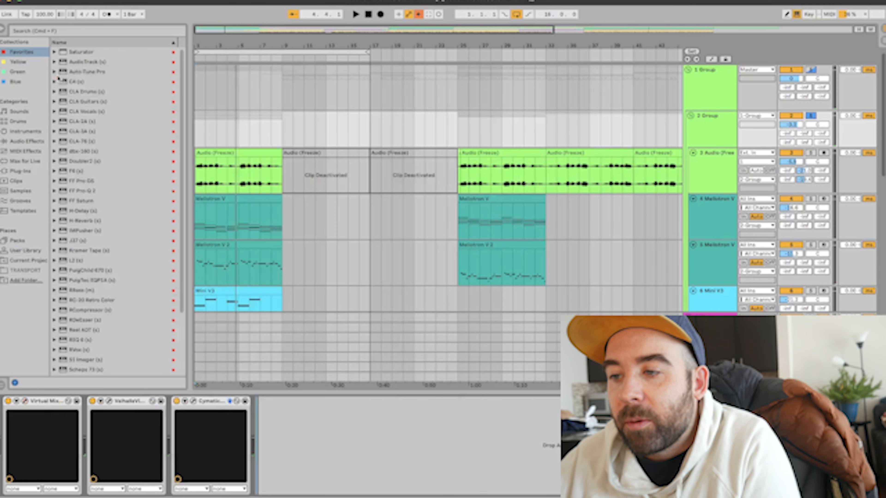
pyautogui.click(109, 401)
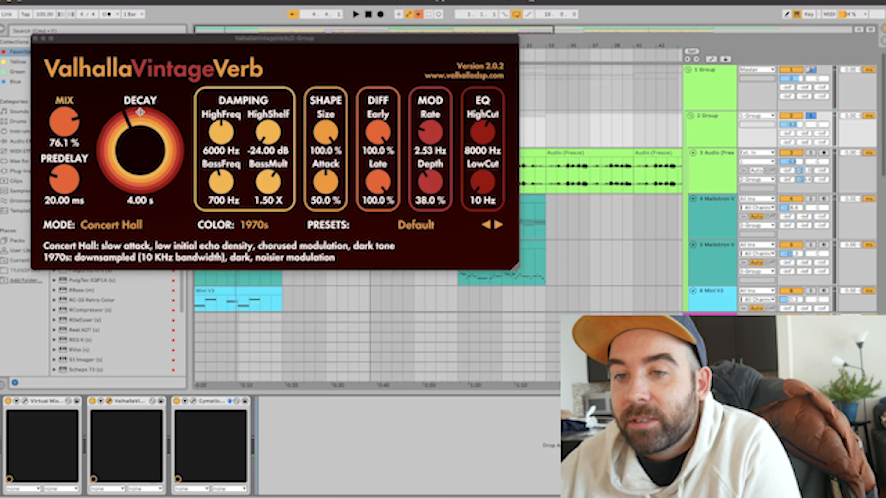
pyautogui.click(36, 38)
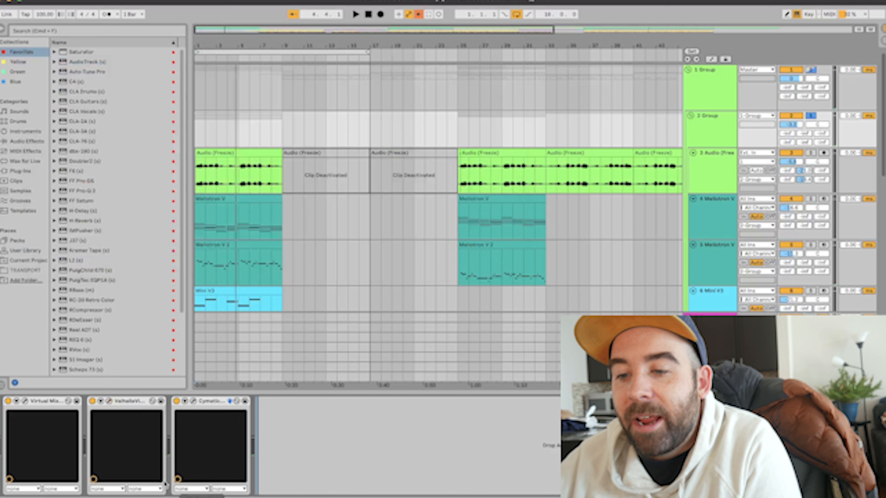
# Inspect Cymatics Origin on the 2 Group and compare the sound with it bypassed and re-enabled during playback.
pyautogui.click(194, 401)
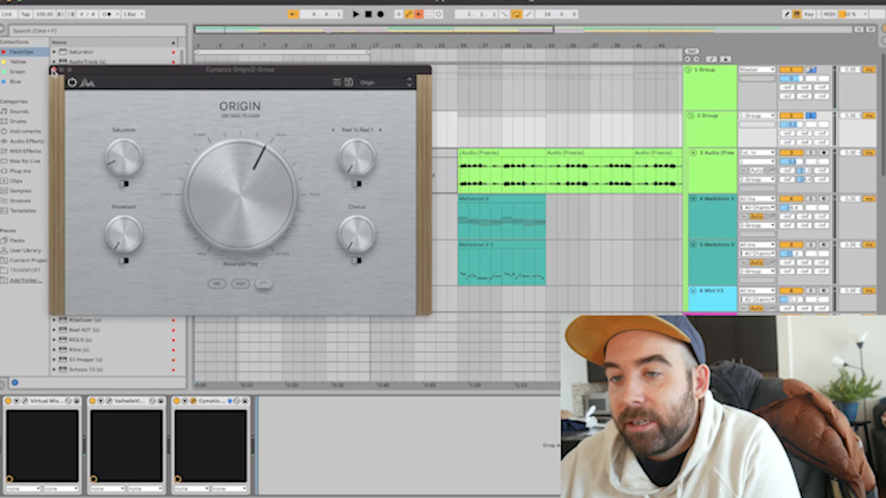
pyautogui.click(53, 71)
pyautogui.press('space')
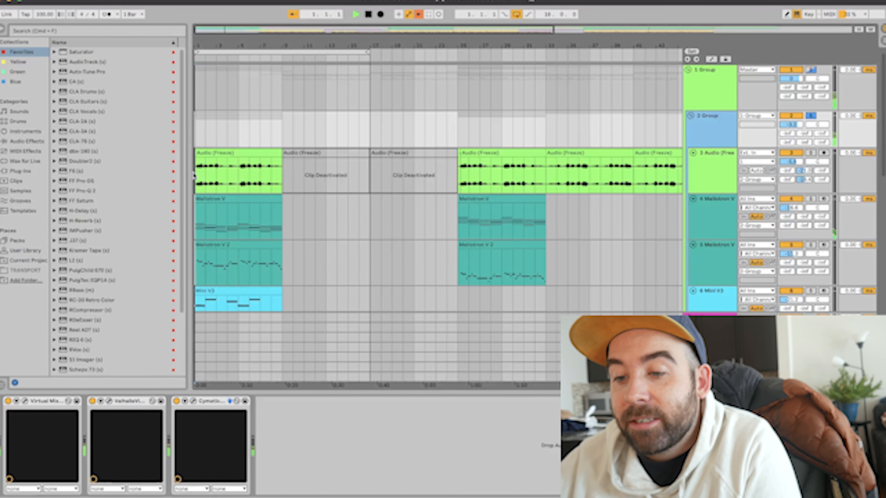
pyautogui.click(176, 401)
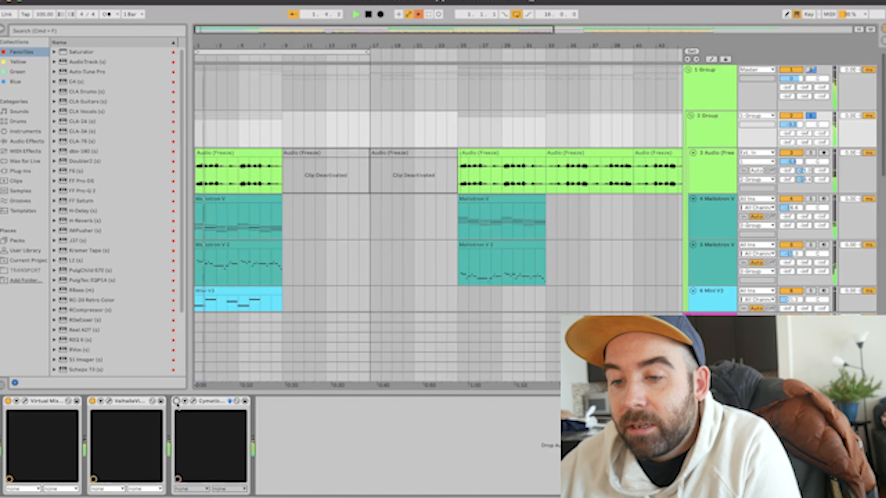
pyautogui.click(177, 401)
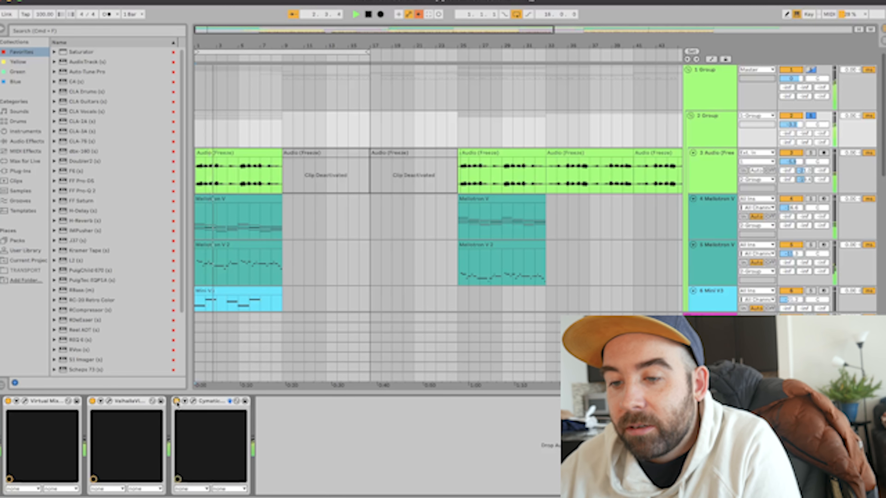
pyautogui.press('space')
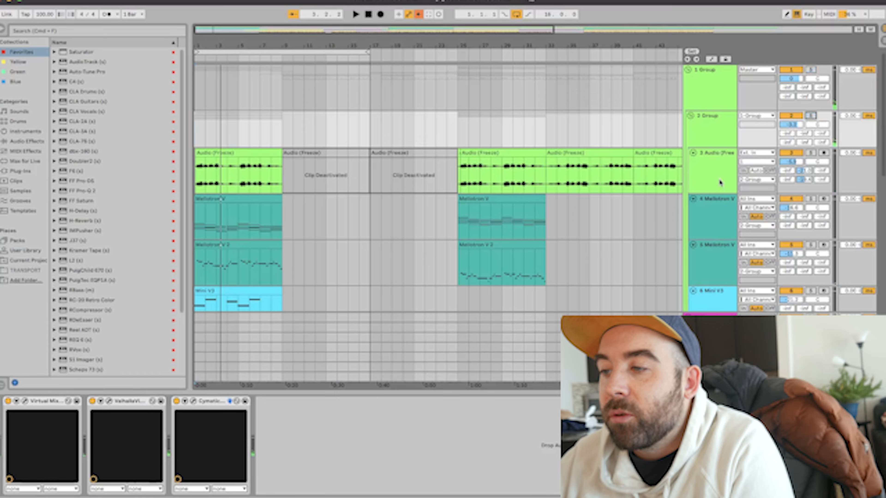
# Examine the riser clips on track 7, starting at bar 8, and check that track's effect chain.
pyautogui.scroll(-8, 720, 181)
pyautogui.scroll(-3, 720, 182)
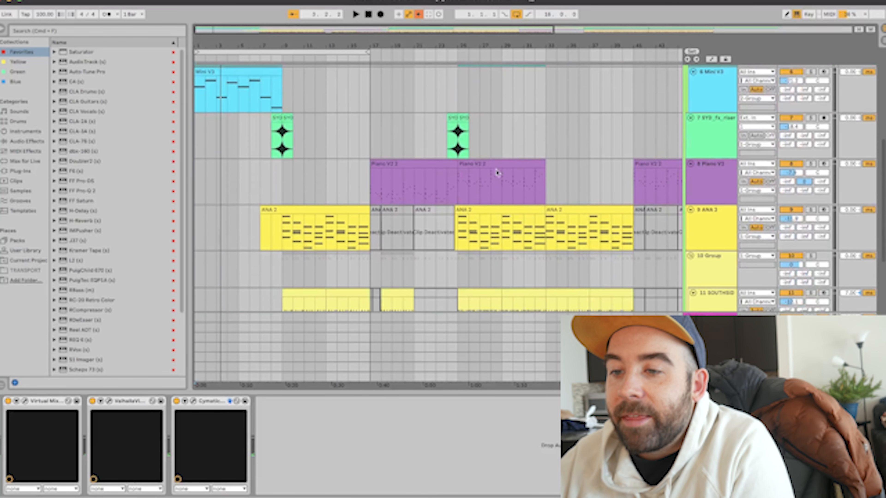
pyautogui.click(271, 141)
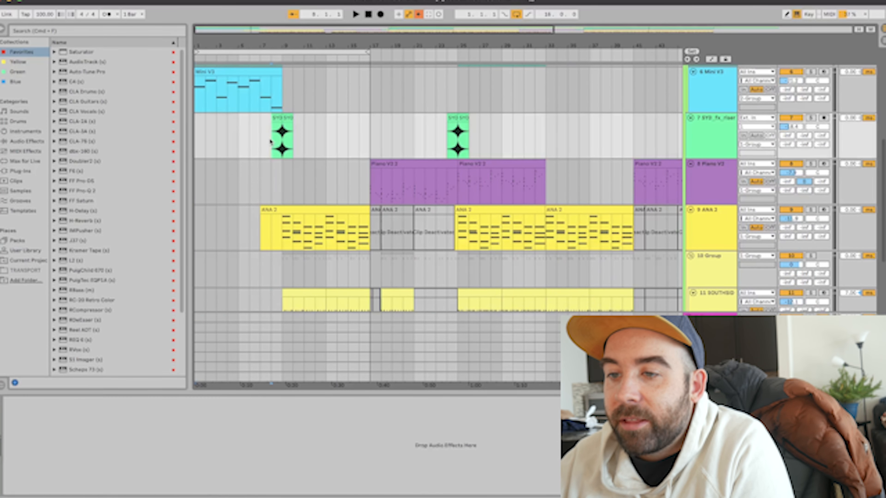
pyautogui.scroll(-3, 272, 198)
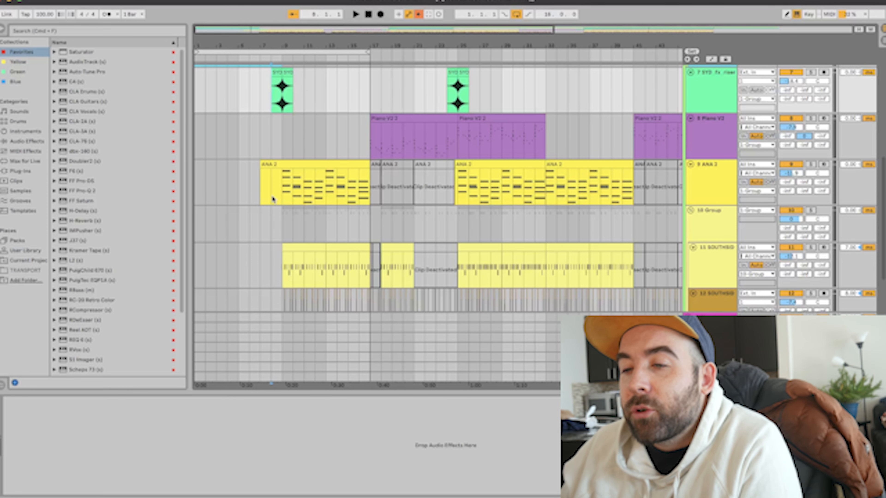
# Solo the ANA 2 track and move the loop start to bar 9 for an eight-bar loop.
pyautogui.scroll(-2, 273, 198)
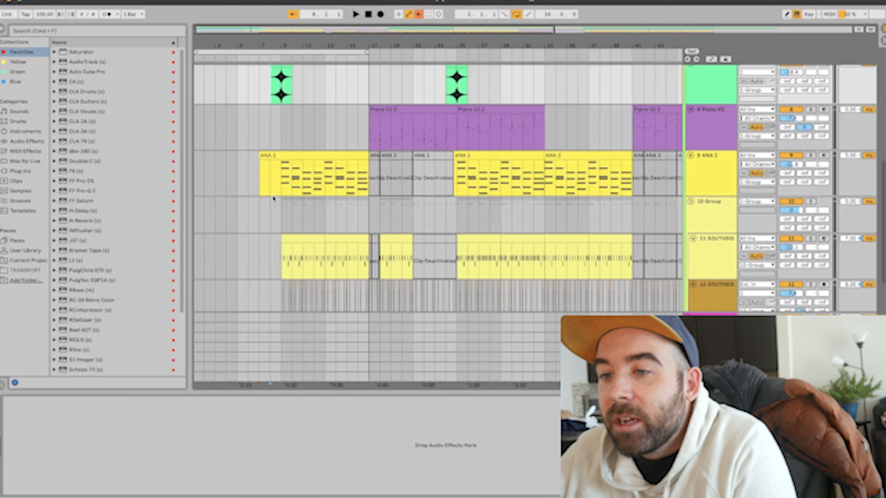
pyautogui.click(278, 181)
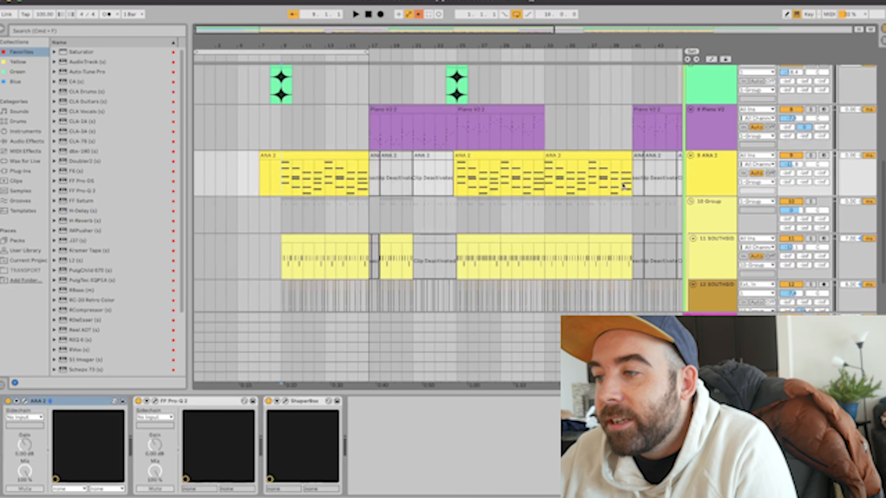
pyautogui.click(810, 156)
pyautogui.click(724, 185)
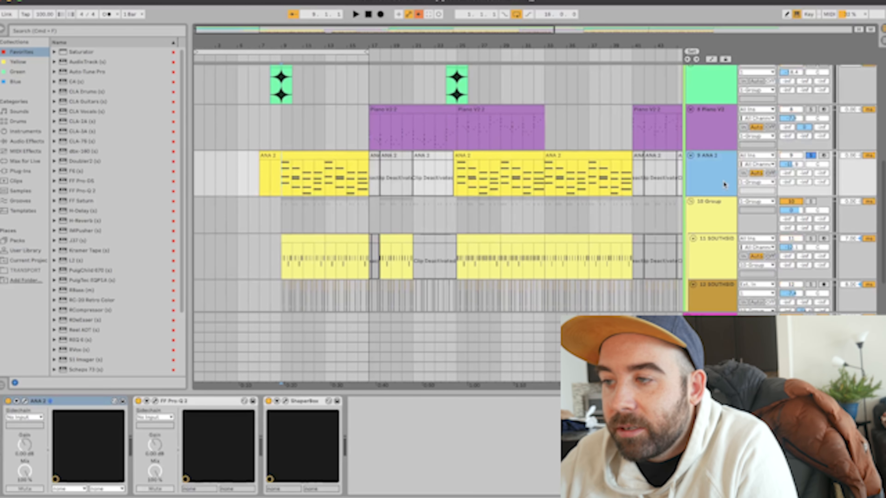
pyautogui.moveTo(197, 49); pyautogui.dragTo(282, 52)
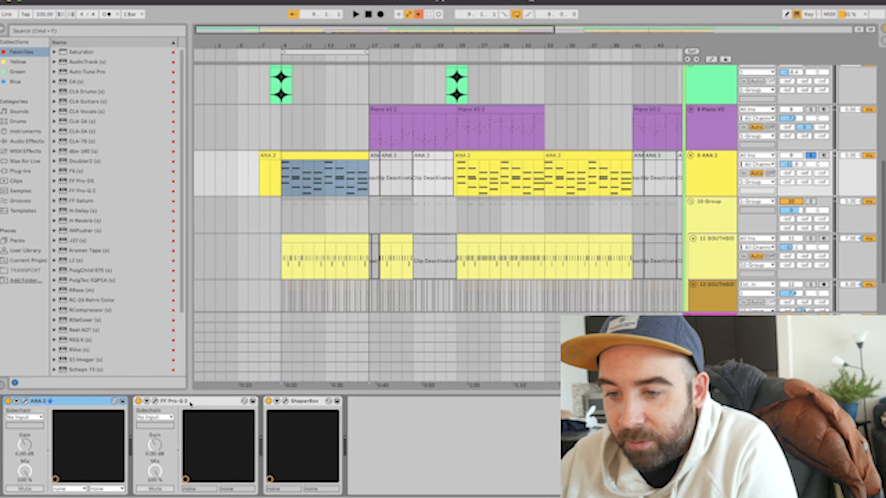
# Inspect the ShaperBox width curve and the ANA 2 synth patch on track 9.
pyautogui.click(285, 401)
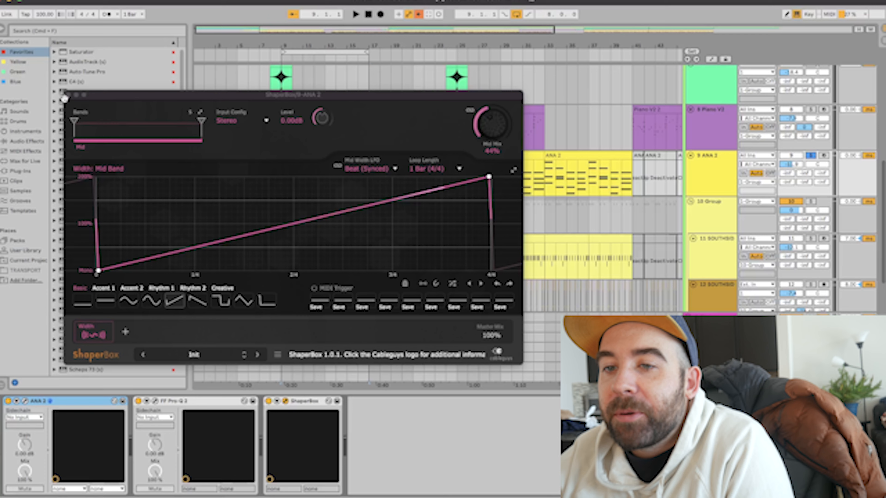
pyautogui.click(68, 95)
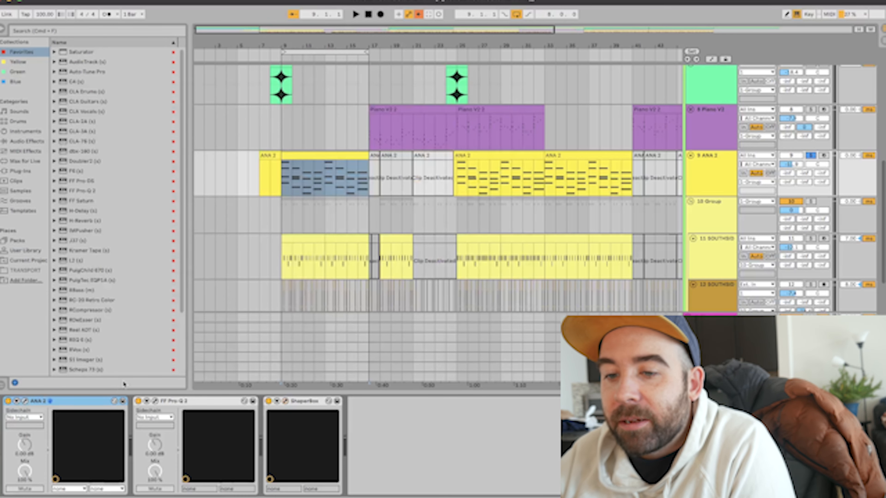
pyautogui.click(25, 400)
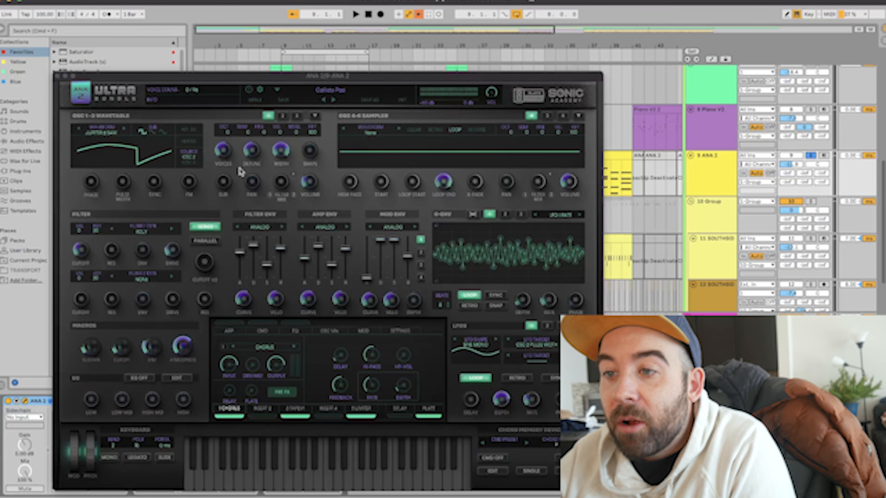
pyautogui.click(57, 77)
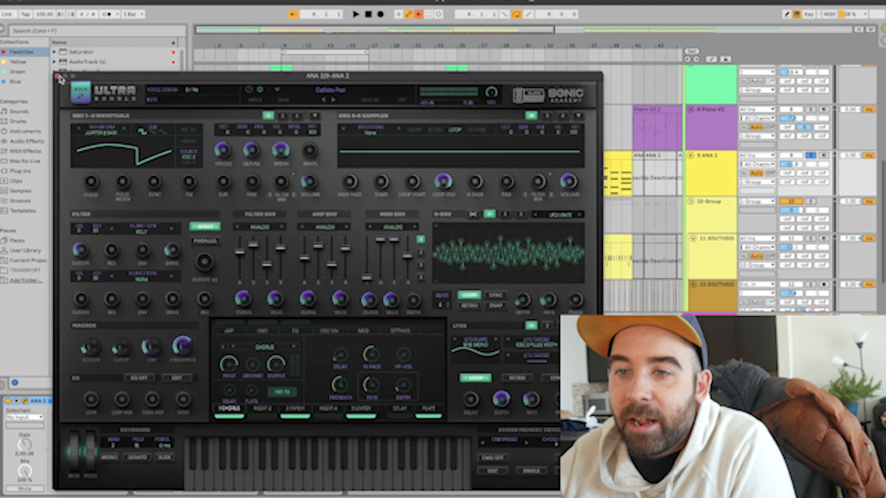
pyautogui.click(58, 76)
# Listen to the soloed ANA 2 part from bar 9, stopping playback after a few bars.
pyautogui.click(281, 187)
pyautogui.press('space')
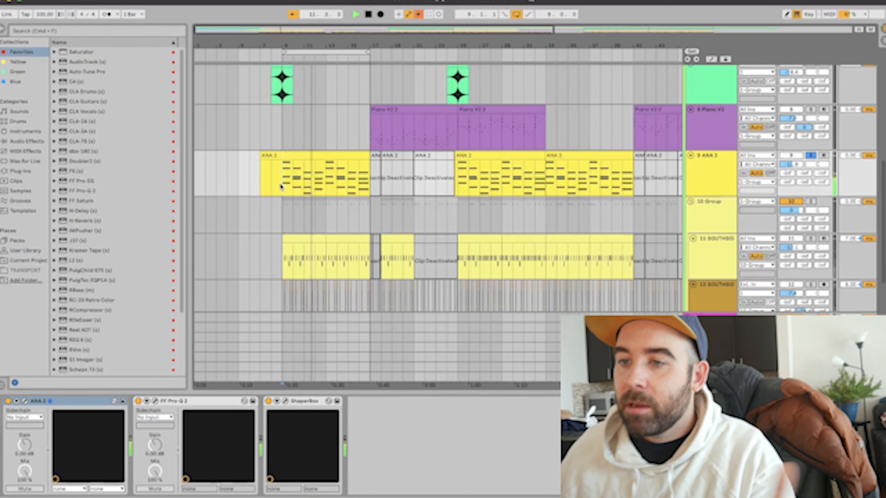
pyautogui.press('space')
# Review the arrangement from the 2 Group down to the GOOD 808 track.
pyautogui.scroll(1, 281, 186)
pyautogui.scroll(10, 281, 187)
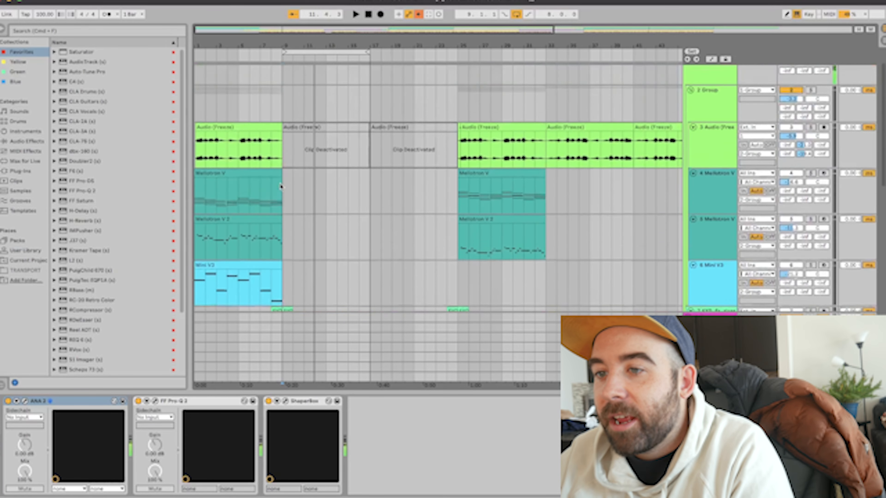
pyautogui.scroll(-3, 315, 176)
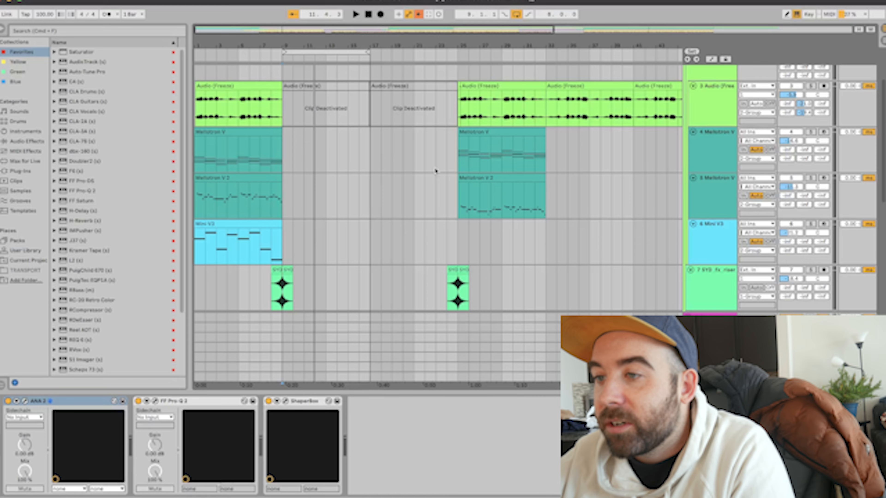
pyautogui.scroll(-10, 437, 171)
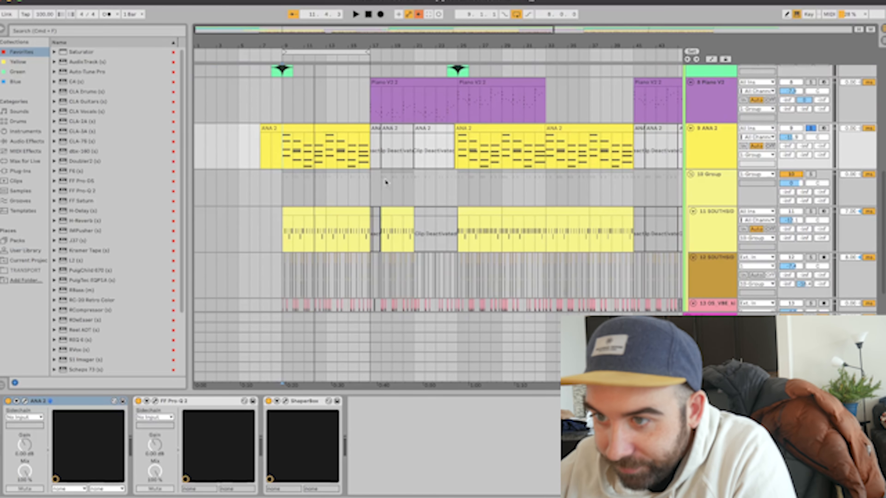
pyautogui.scroll(-2, 385, 182)
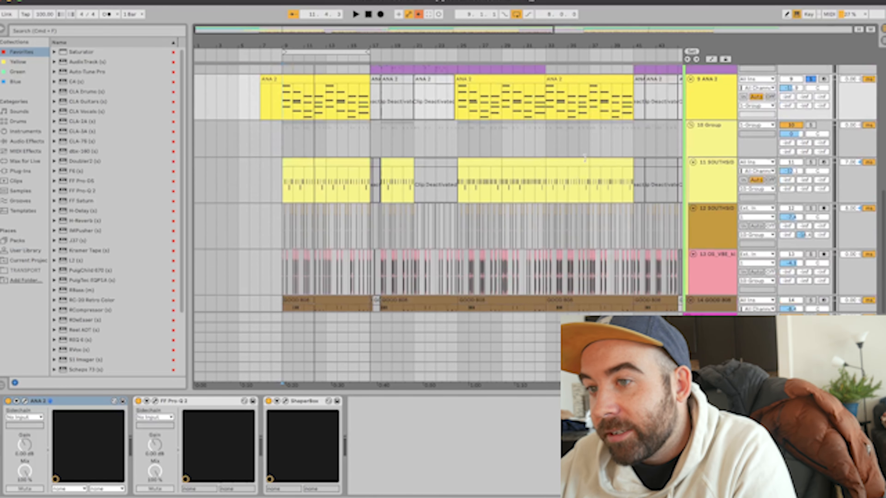
pyautogui.scroll(3, 617, 161)
pyautogui.scroll(-3, 732, 159)
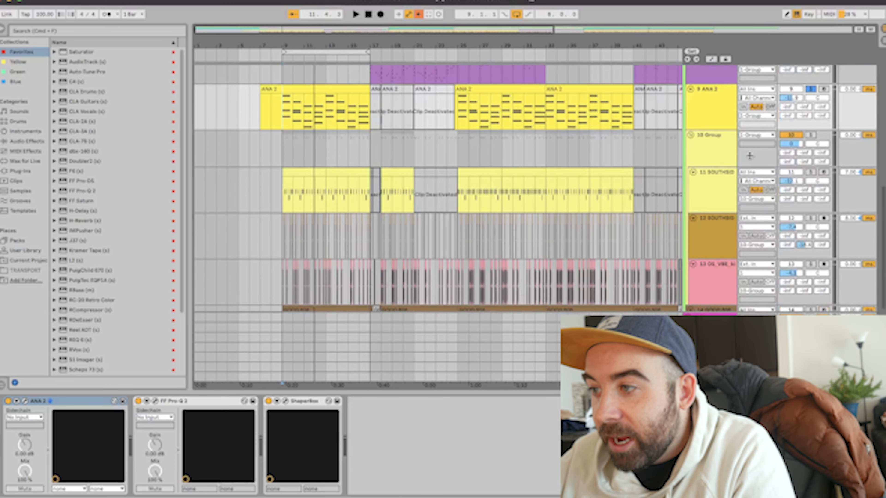
# Play from bar 9 with tracks 9 and 11 soloed, adding solos on tracks 12 and 13 during playback.
pyautogui.click(283, 157)
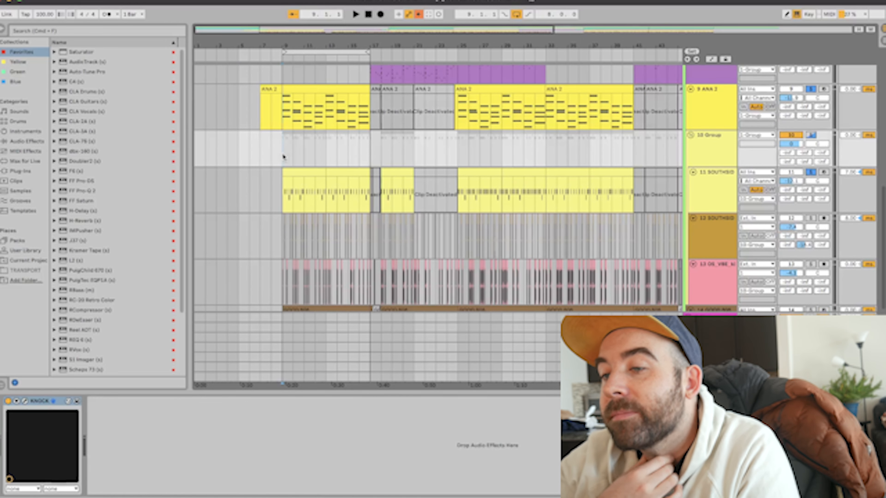
pyautogui.press('space')
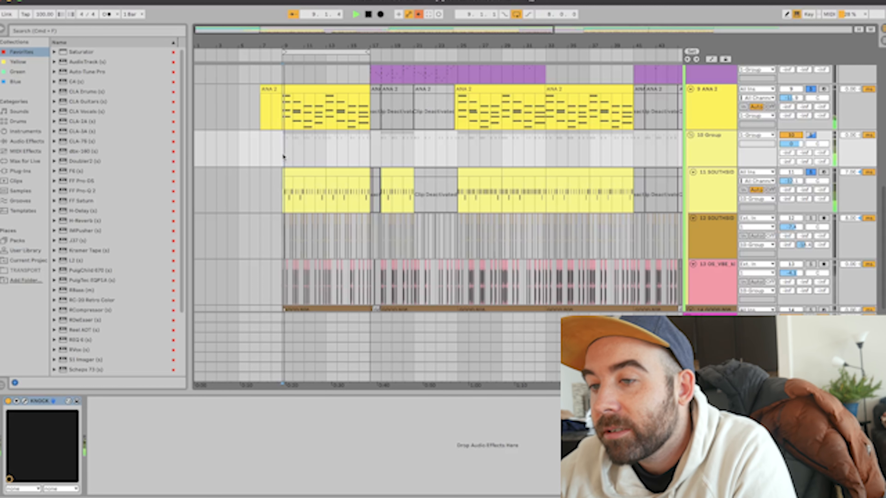
pyautogui.click(810, 218)
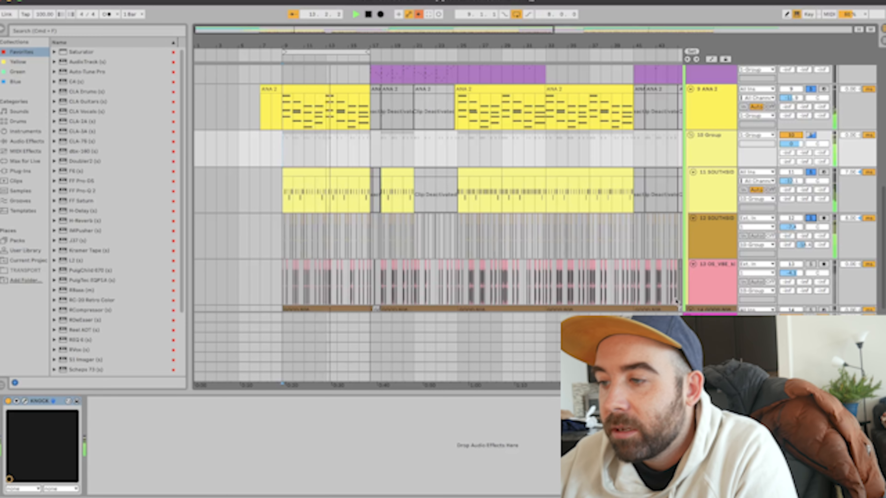
pyautogui.scroll(-2, 687, 250)
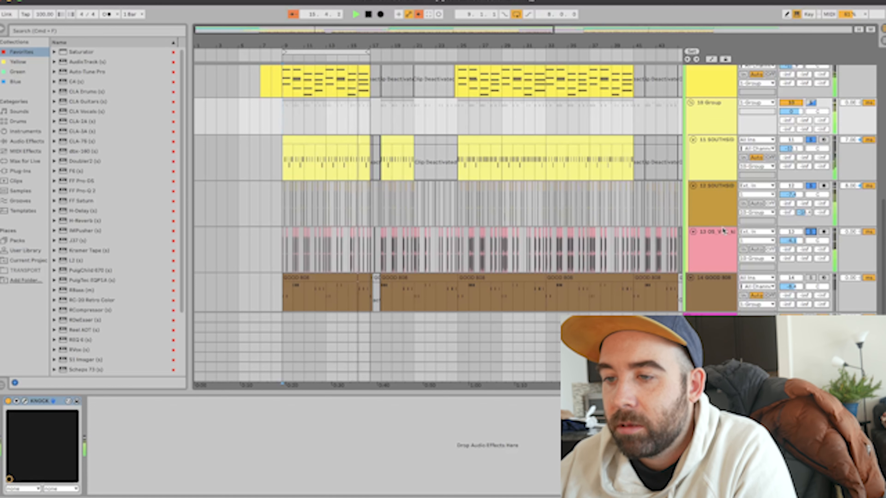
pyautogui.press('space')
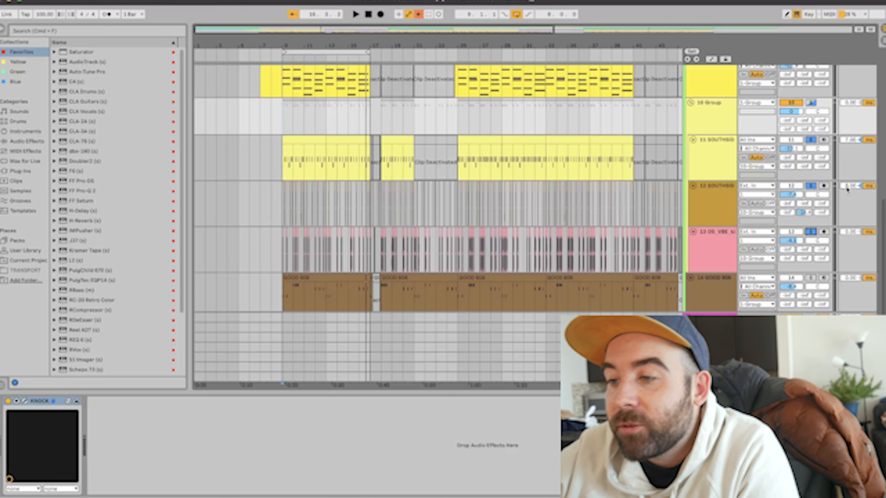
# Inspect the GOOD 808 track's sampler and its Virtual Mix Rack modules.
pyautogui.scroll(-2, 844, 199)
pyautogui.click(699, 262)
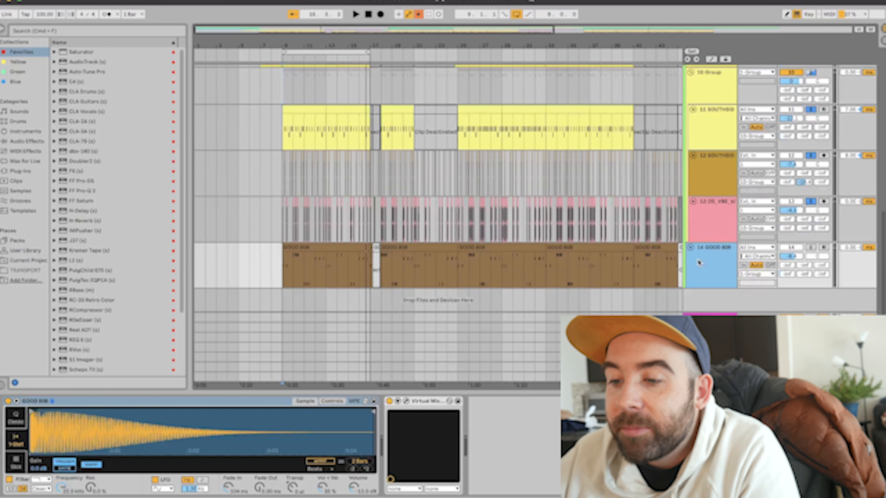
pyautogui.click(406, 401)
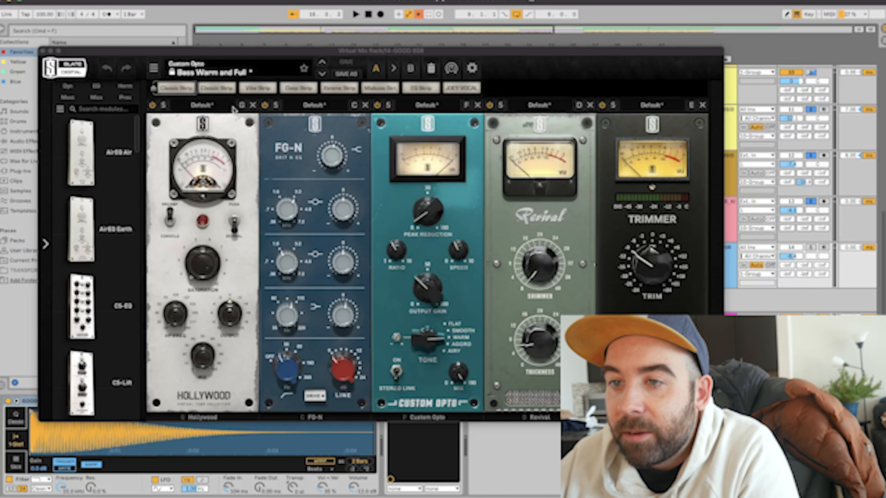
pyautogui.click(43, 51)
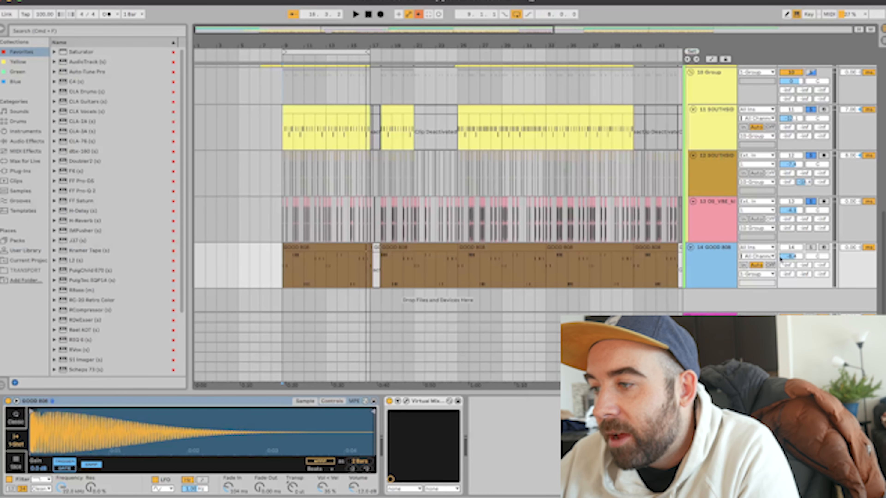
# Solo the GOOD 808 track alongside the soloed drums and listen from bar 9 for a few bars.
pyautogui.click(810, 248)
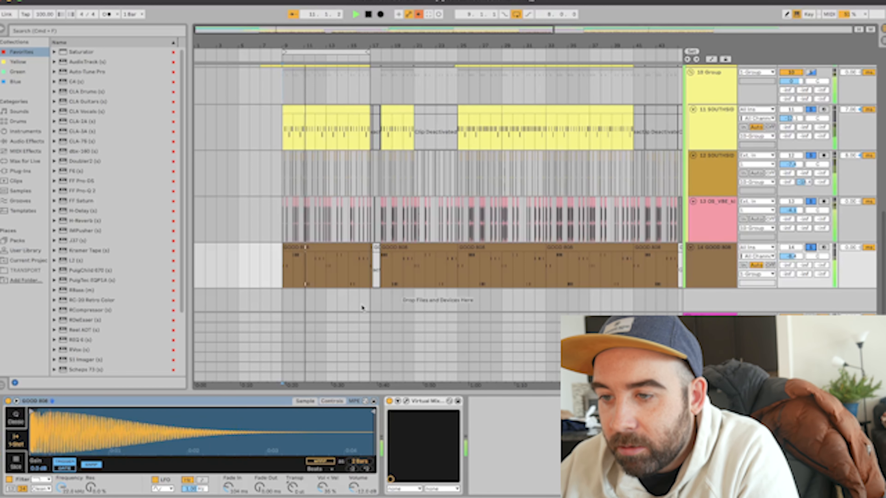
pyautogui.press('space')
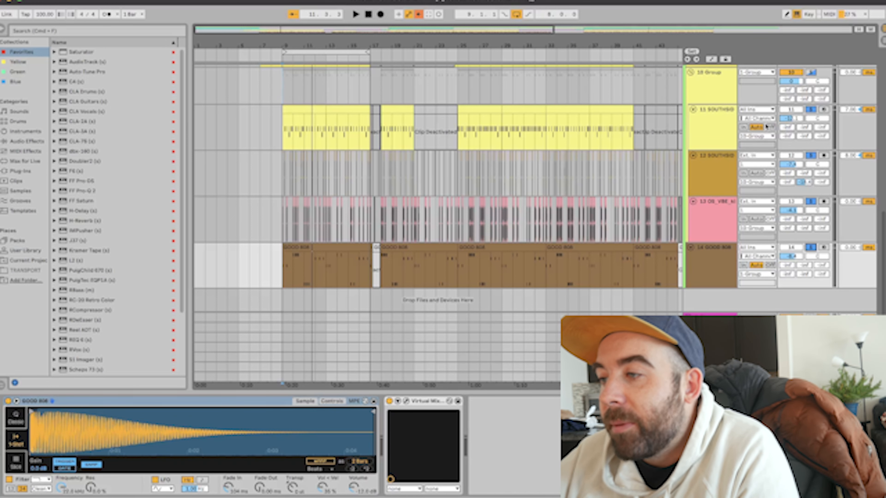
# Loop bars 17 to 25 and turn off the solos on the ANA 2, drum and GOOD 808 tracks.
pyautogui.moveTo(370, 85); pyautogui.dragTo(457, 86)
pyautogui.press('super+l')
pyautogui.scroll(6, 457, 140)
pyautogui.click(810, 230)
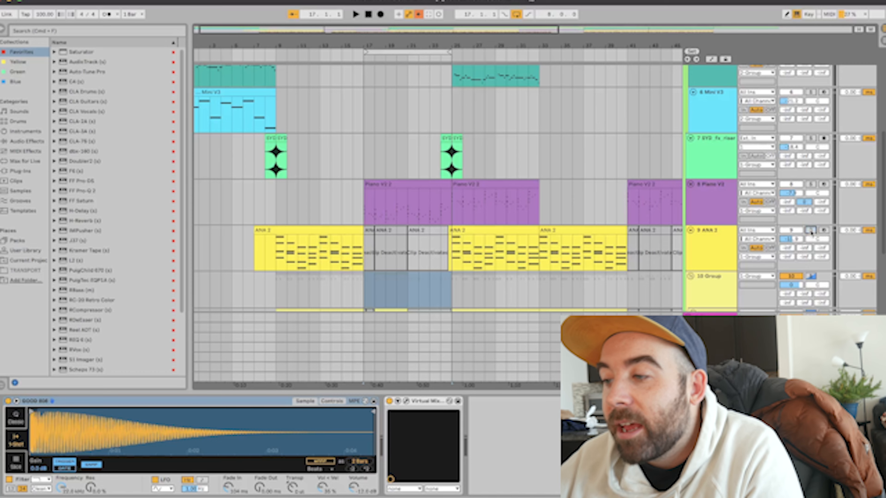
pyautogui.scroll(-4, 811, 232)
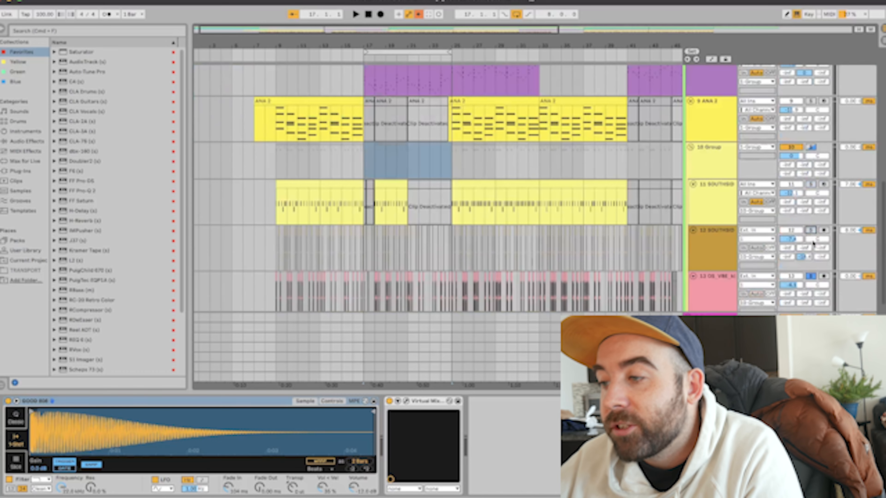
pyautogui.scroll(-2, 813, 277)
pyautogui.scroll(8, 813, 277)
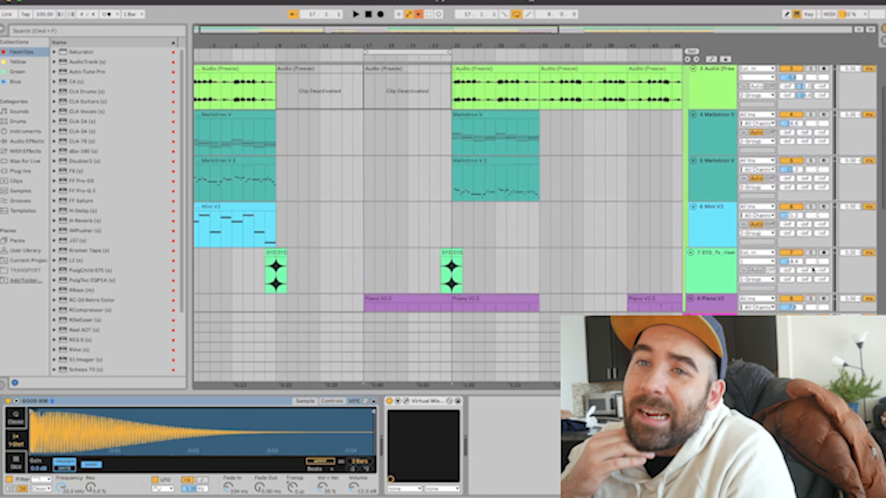
pyautogui.scroll(-4, 813, 269)
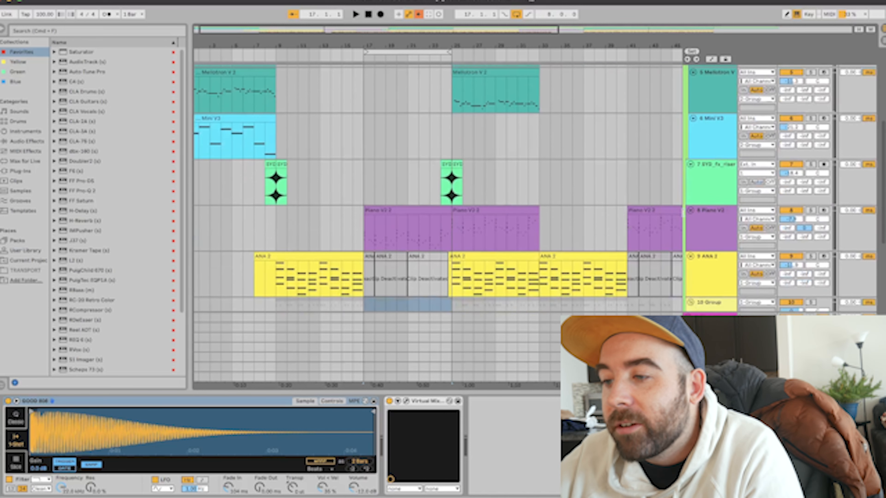
# Play from bar 17 with the Piano V2 track soloed, removing its solo during playback to hear the full mix.
pyautogui.click(372, 229)
pyautogui.press('space')
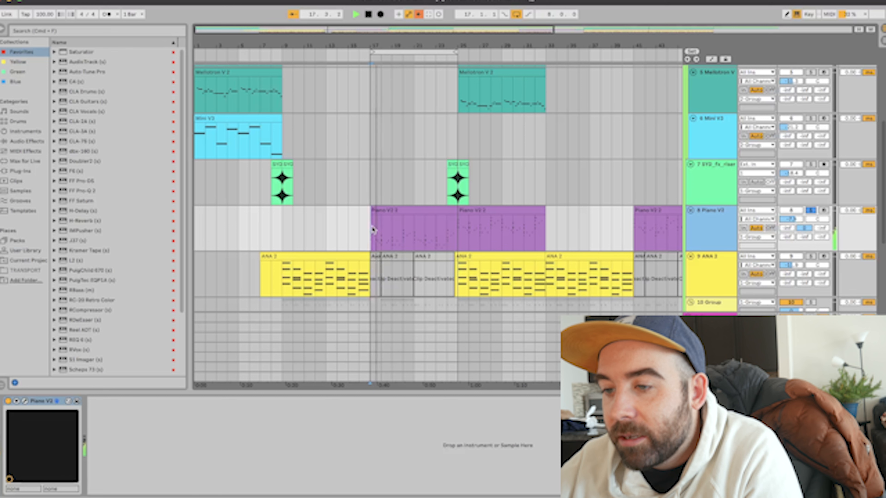
pyautogui.click(810, 211)
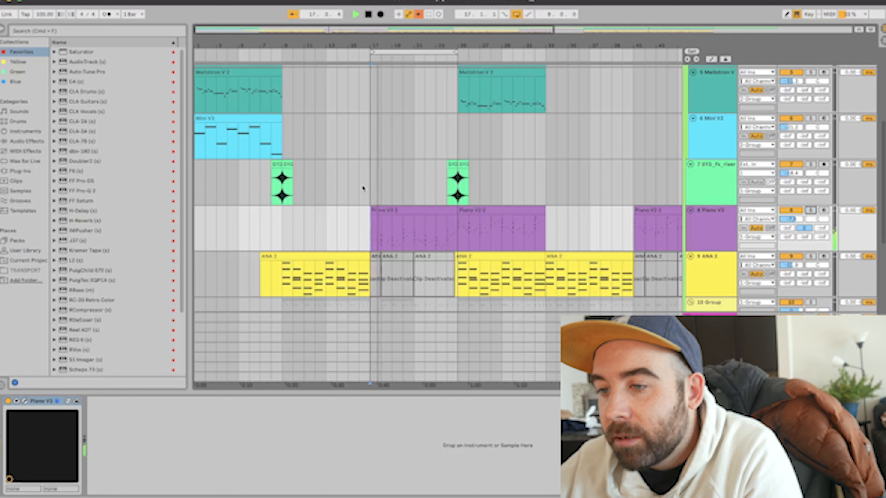
# Turn off looping during playback and follow the drum, piano and Mellotron tracks past bar 25.
pyautogui.scroll(-5, 401, 182)
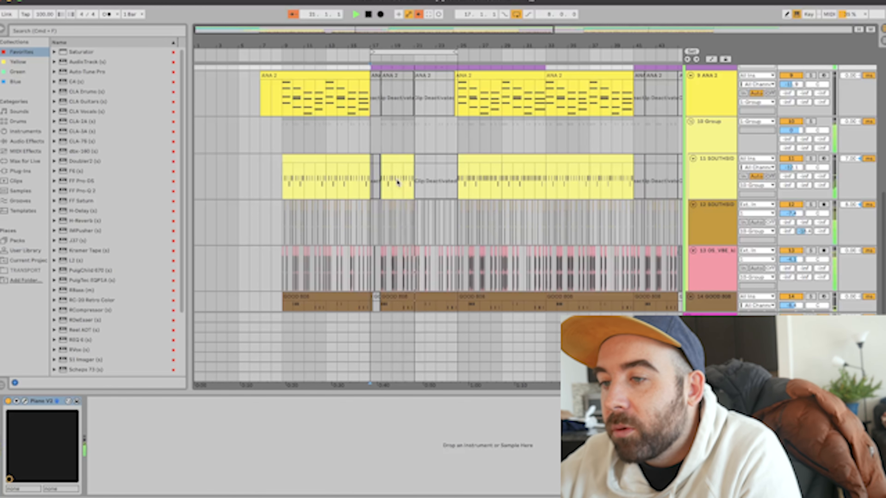
pyautogui.scroll(3, 463, 179)
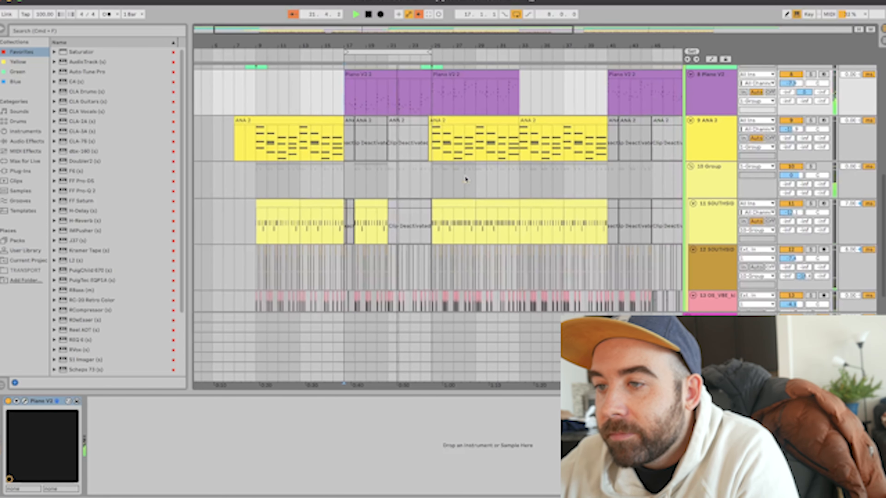
pyautogui.scroll(1, 465, 179)
pyautogui.scroll(2, 465, 179)
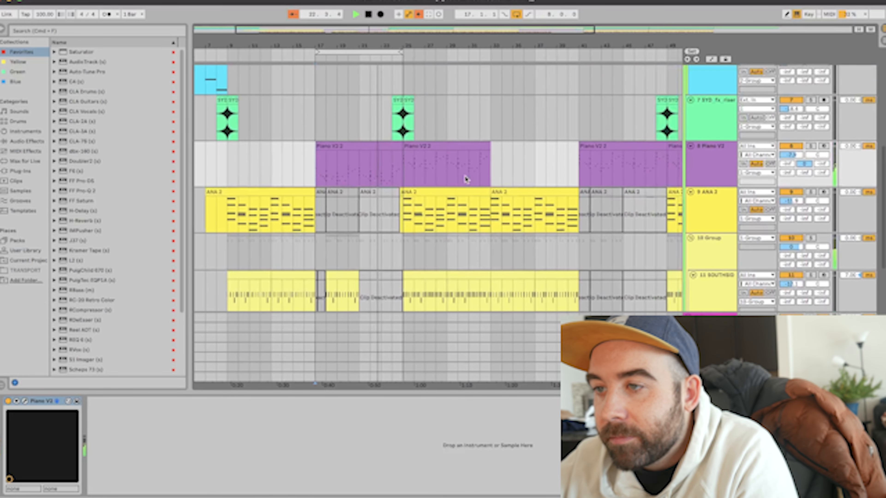
pyautogui.click(516, 15)
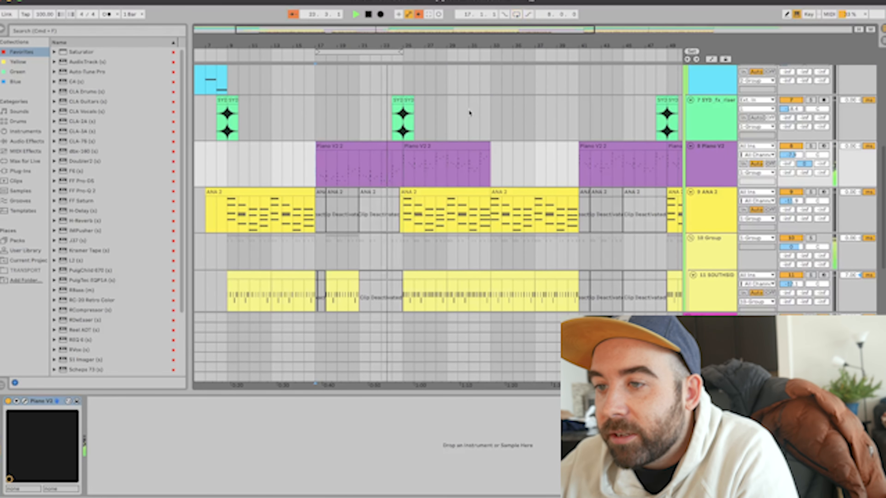
pyautogui.scroll(3, 468, 115)
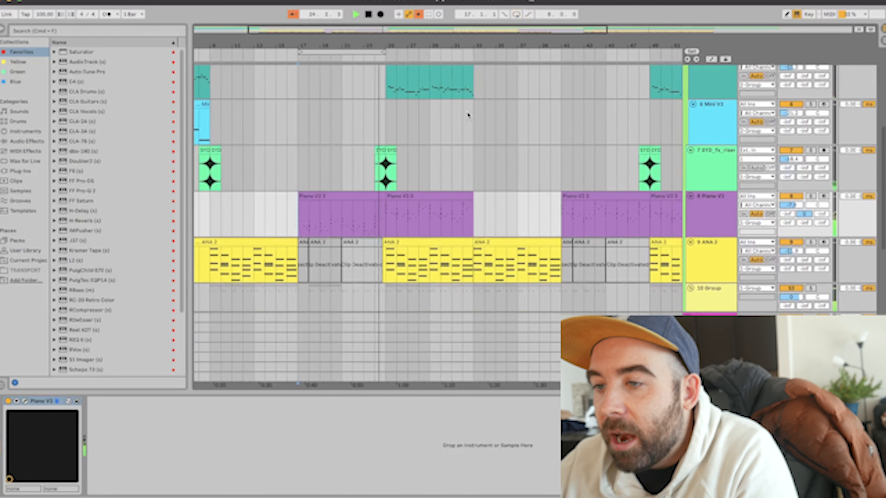
pyautogui.scroll(3, 460, 115)
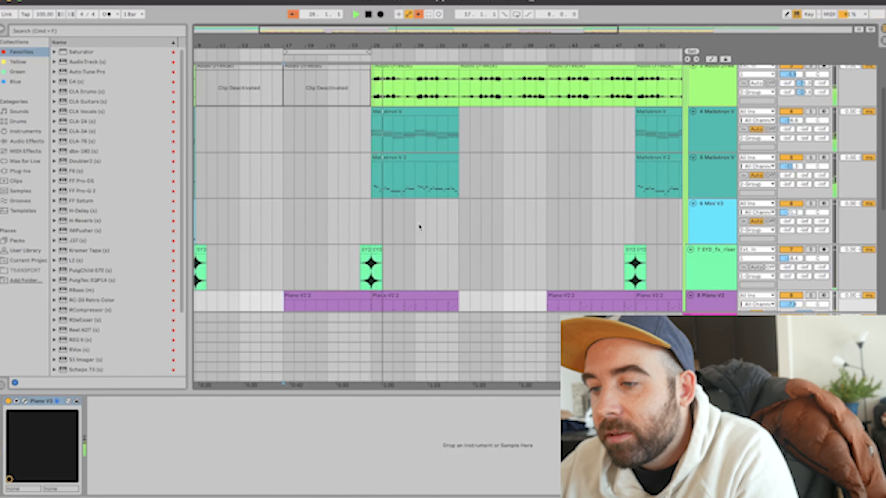
pyautogui.scroll(-3, 419, 223)
pyautogui.scroll(-1, 419, 223)
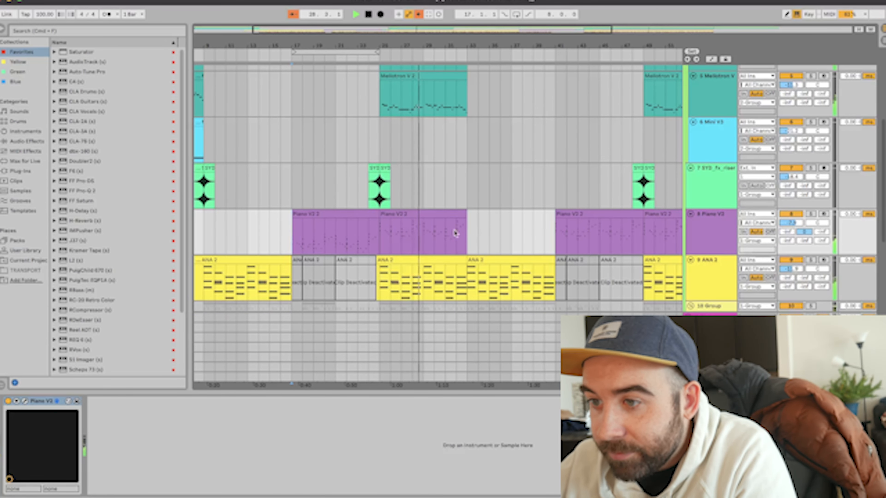
# Set the playback start to bar 33 on the track 4 Mellotron V and stop playback.
pyautogui.scroll(6, 452, 231)
pyautogui.hscroll(6, 452, 231)
pyautogui.click(355, 149)
pyautogui.press('space')
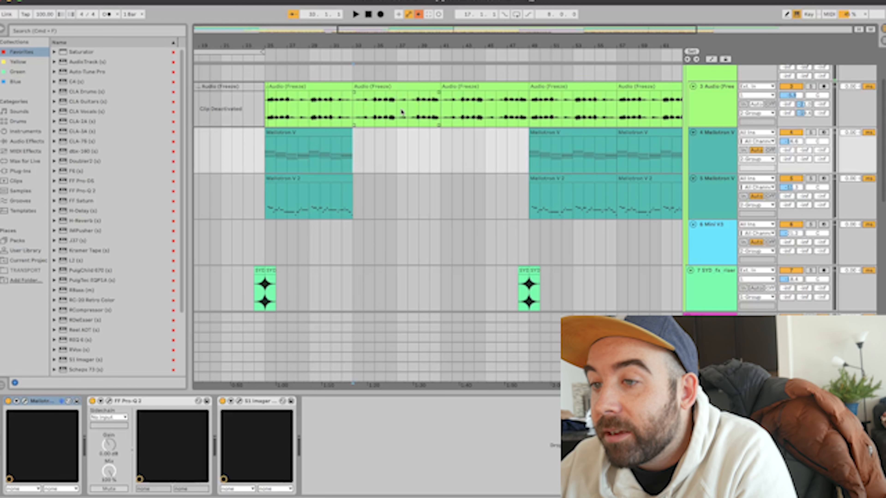
# Examine the waveform of track 3's frozen audio clip spanning bars 33 to 41, closing the clip view when done.
pyautogui.click(351, 115)
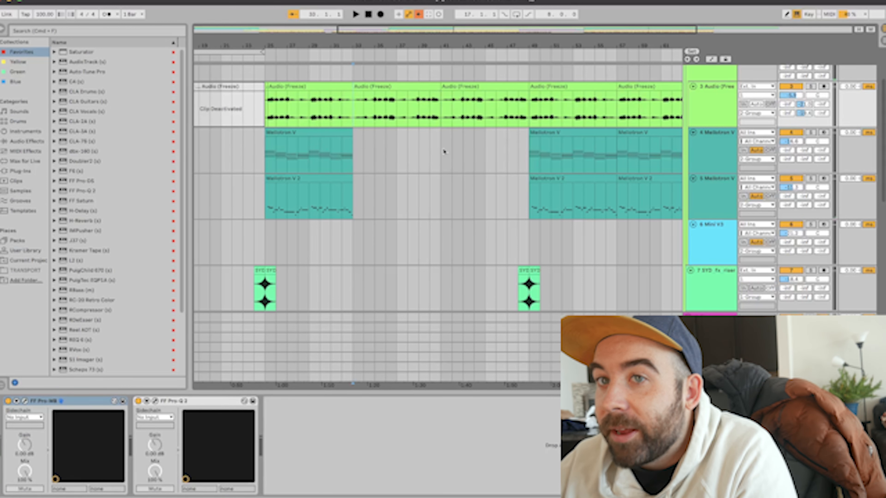
pyautogui.doubleClick(399, 89)
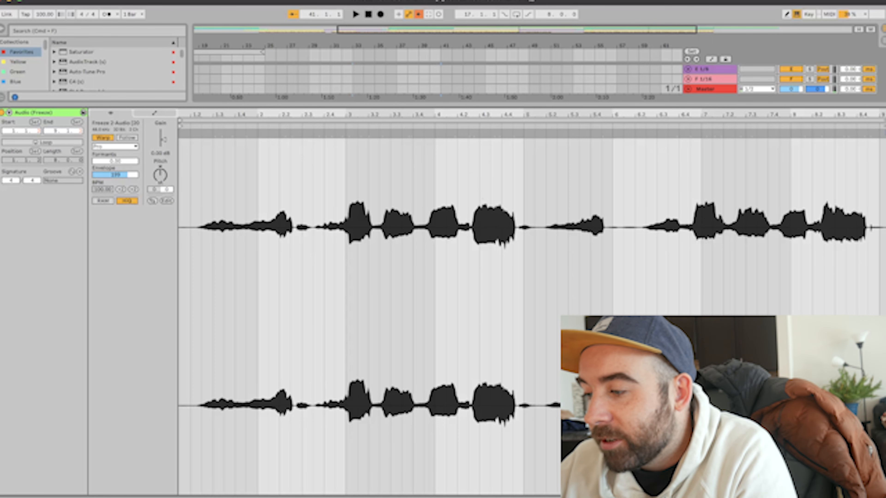
pyautogui.press('alt+super+l')
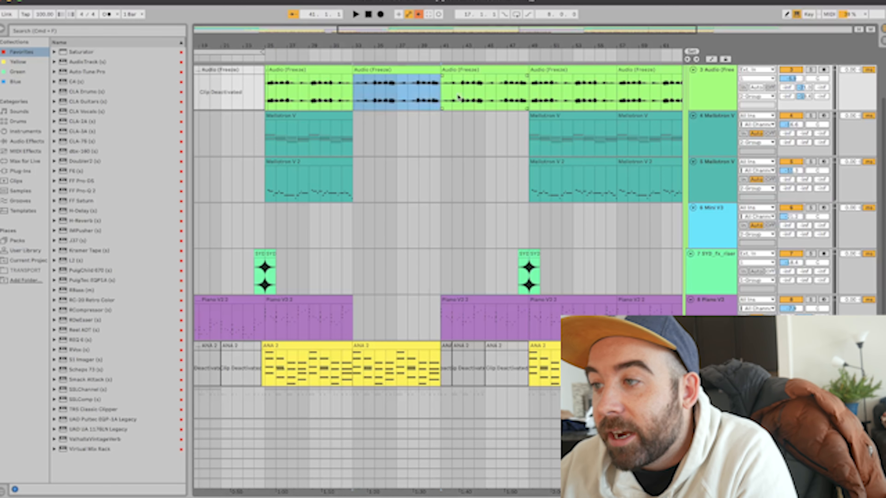
# Show the effect chain of the 1 Group track.
pyautogui.scroll(5, 460, 97)
pyautogui.hscroll(-3, 545, 113)
pyautogui.doubleClick(721, 101)
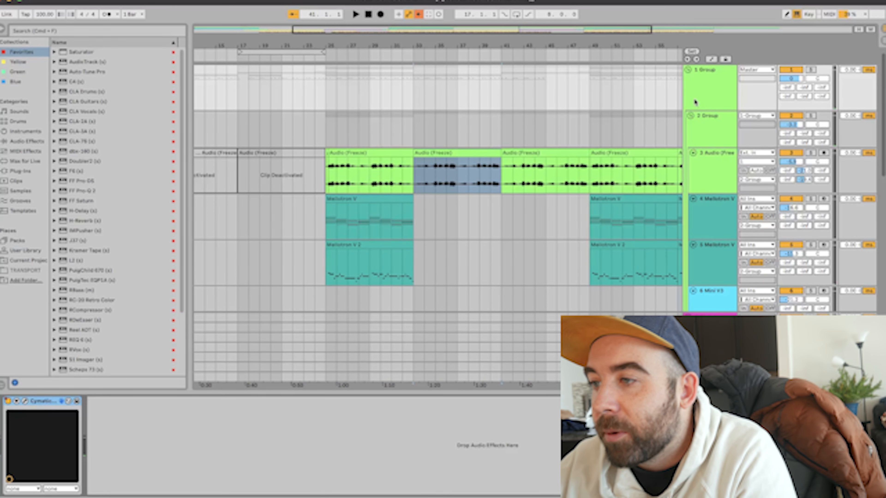
# Play from bar 33 to about bar 53, following the melody, drum and 808 tracks, and stop playback.
pyautogui.click(415, 133)
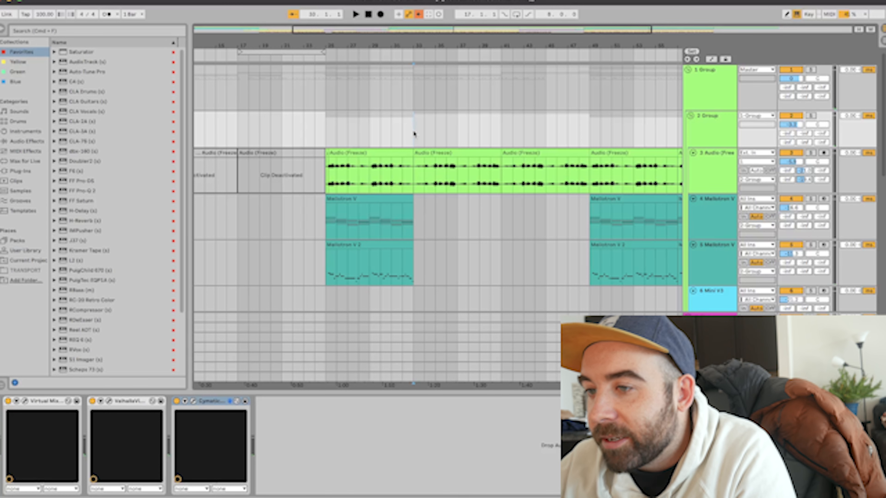
pyautogui.press('space')
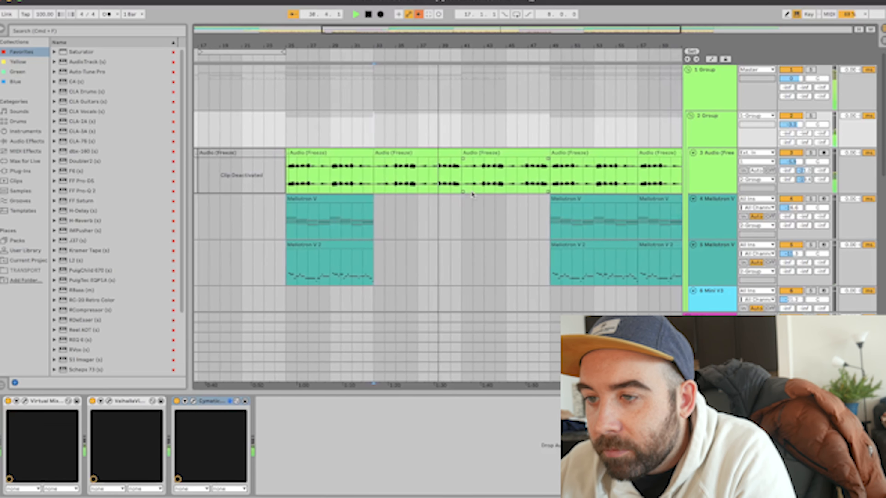
pyautogui.scroll(-5, 471, 194)
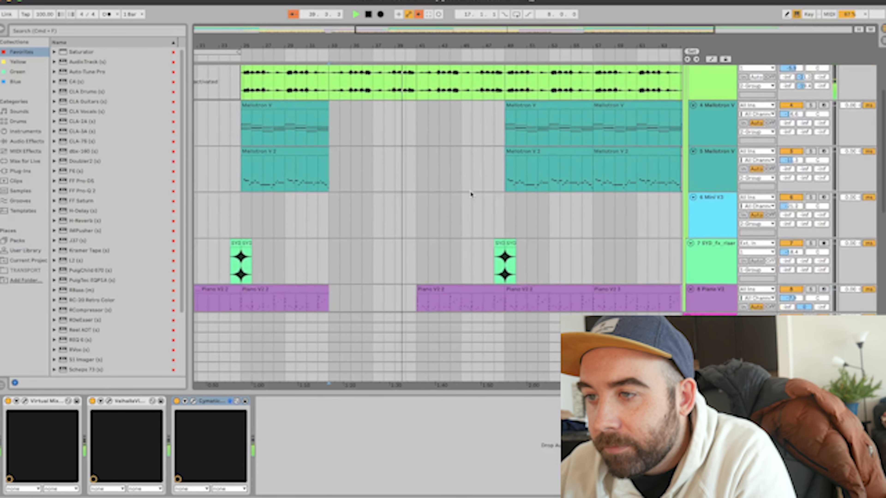
pyautogui.scroll(-15, 471, 194)
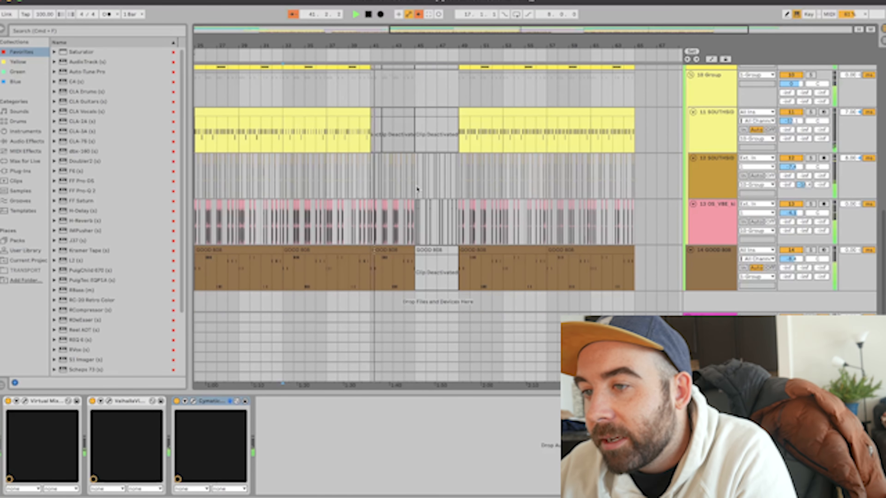
pyautogui.scroll(15, 418, 189)
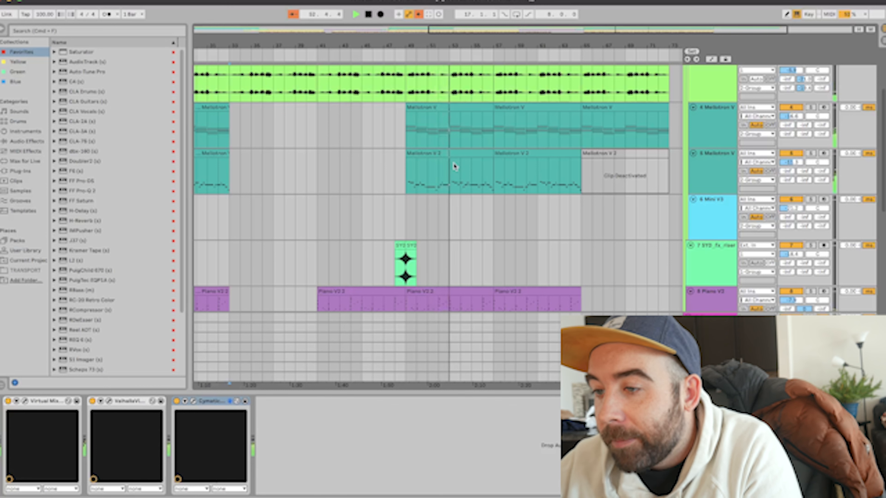
pyautogui.press('space')
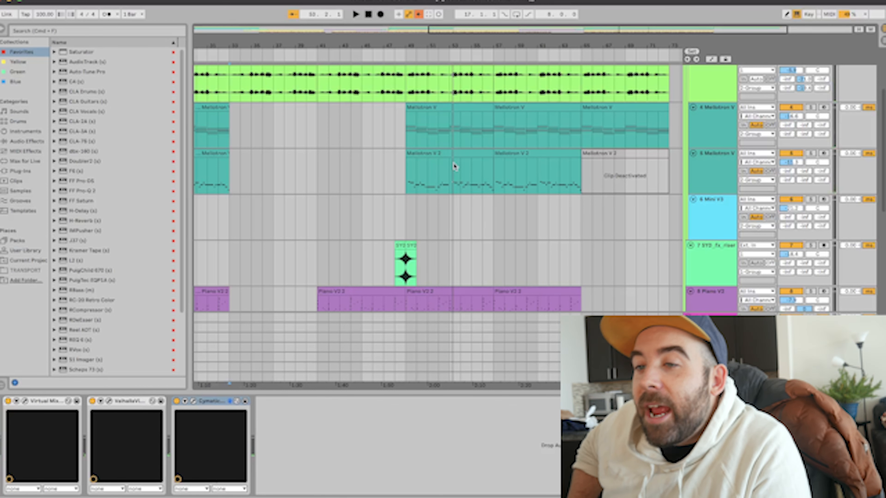
# Review the whole arrangement across all tracks, from the 1 Group down to the GOOD 808 track and back.
pyautogui.scroll(-5, 454, 167)
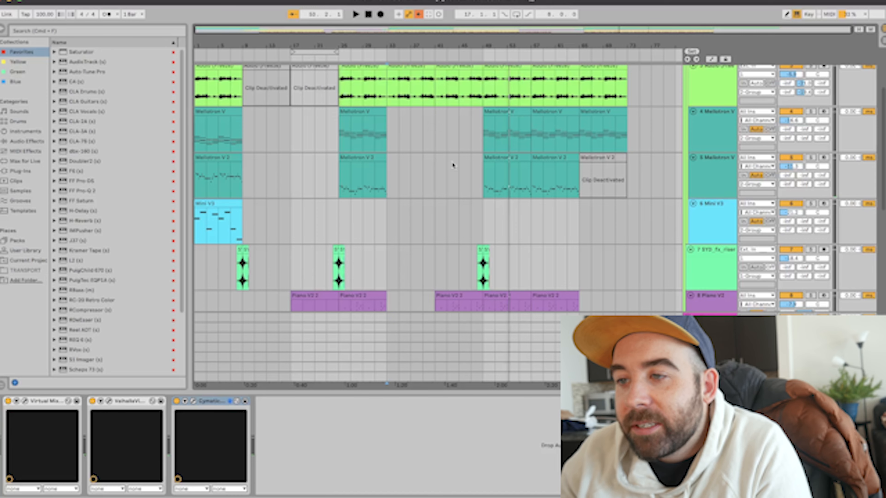
pyautogui.scroll(2, 452, 165)
pyautogui.scroll(-10, 453, 165)
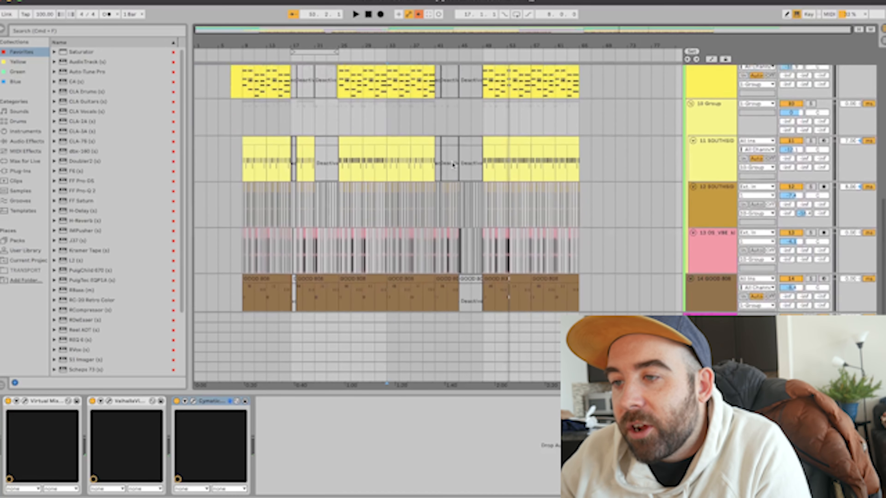
pyautogui.scroll(10, 453, 164)
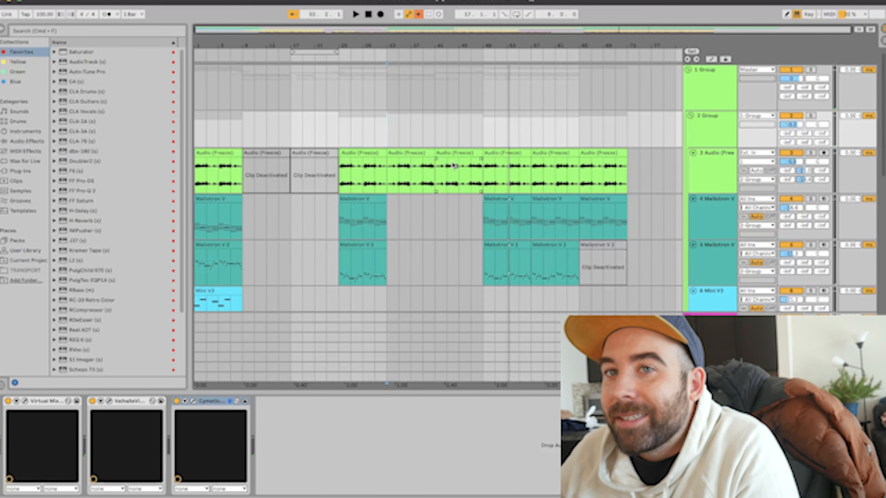